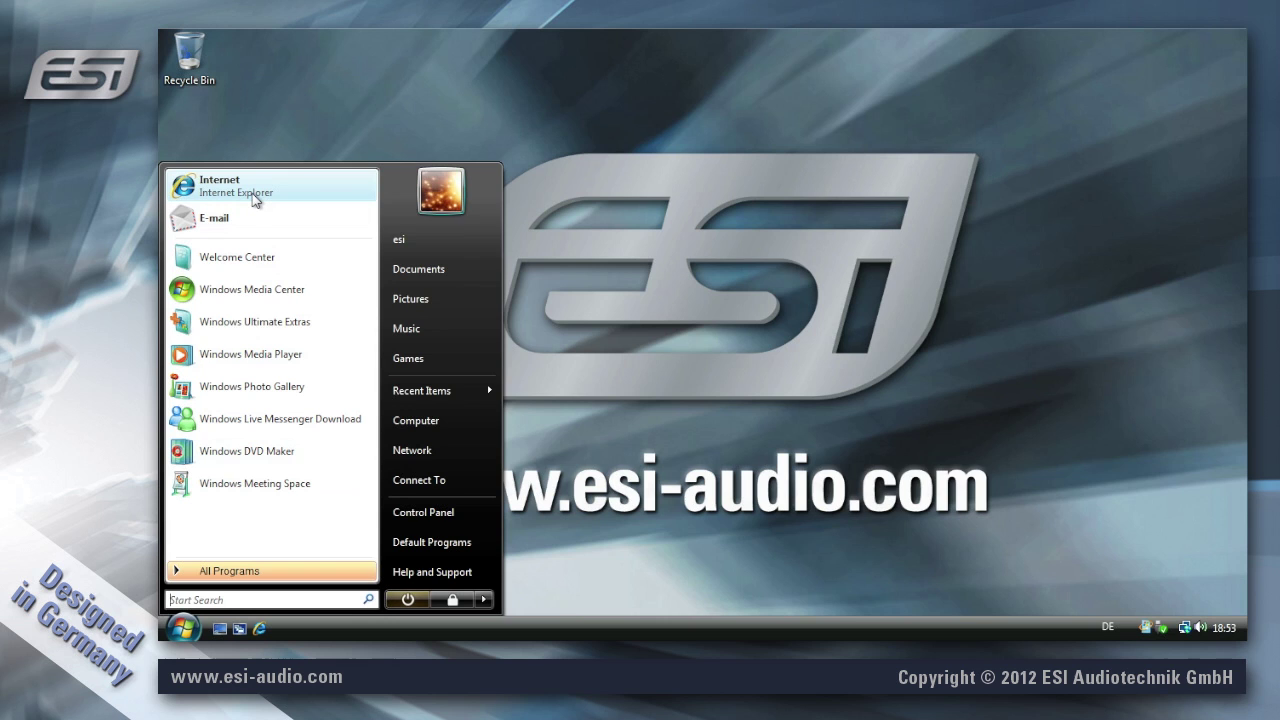
Launch Internet Explorer maximized and go to ESI's SUPPORT > Download page.
left_click(254, 196)
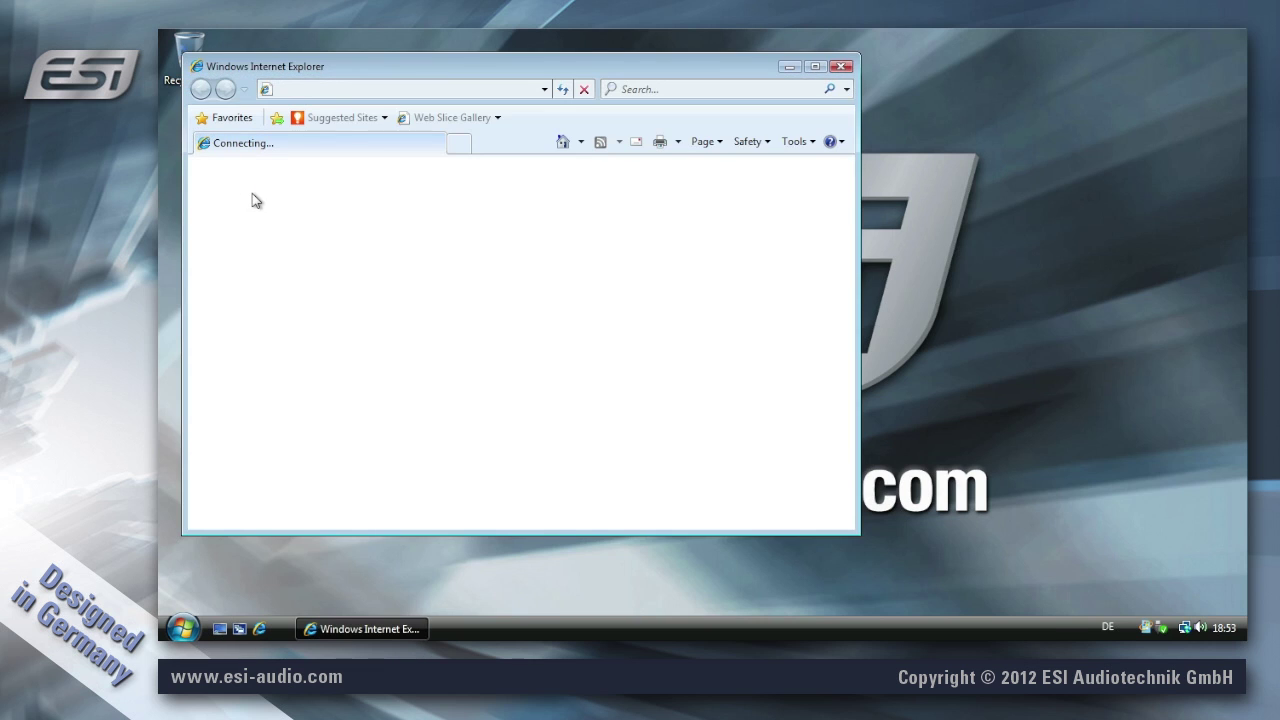
double_click(353, 69)
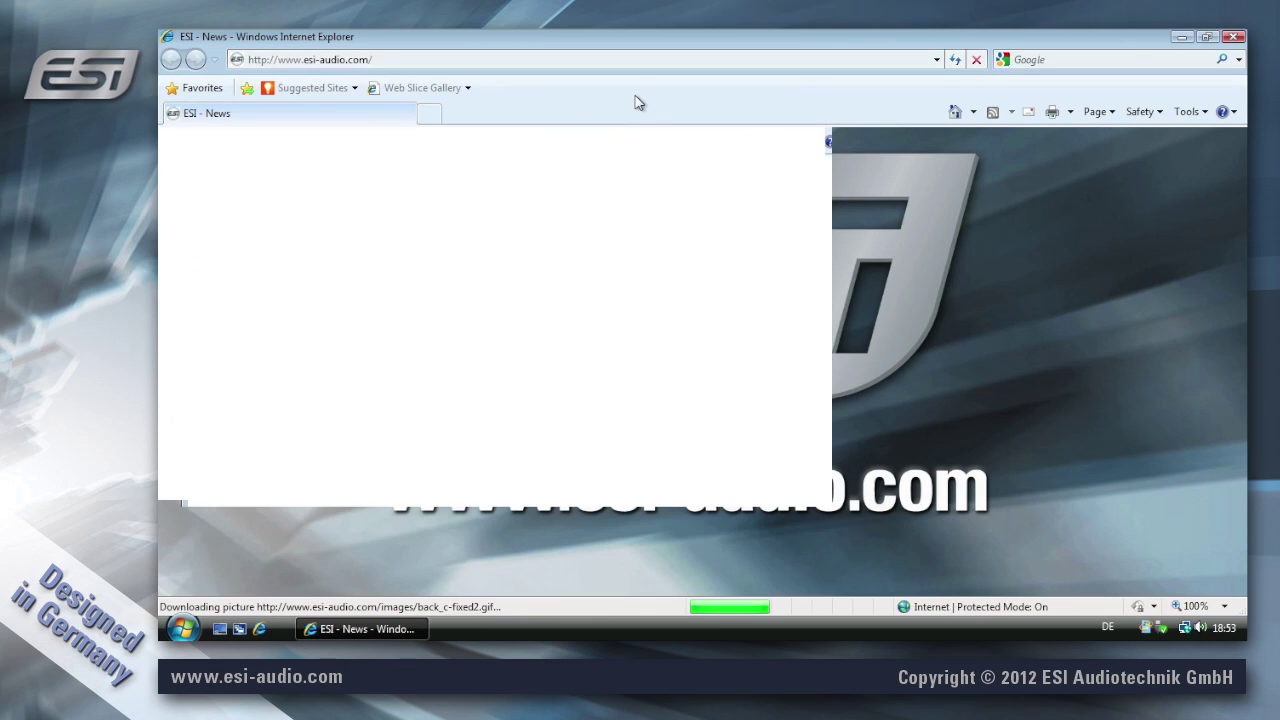
mouse_move(695, 141)
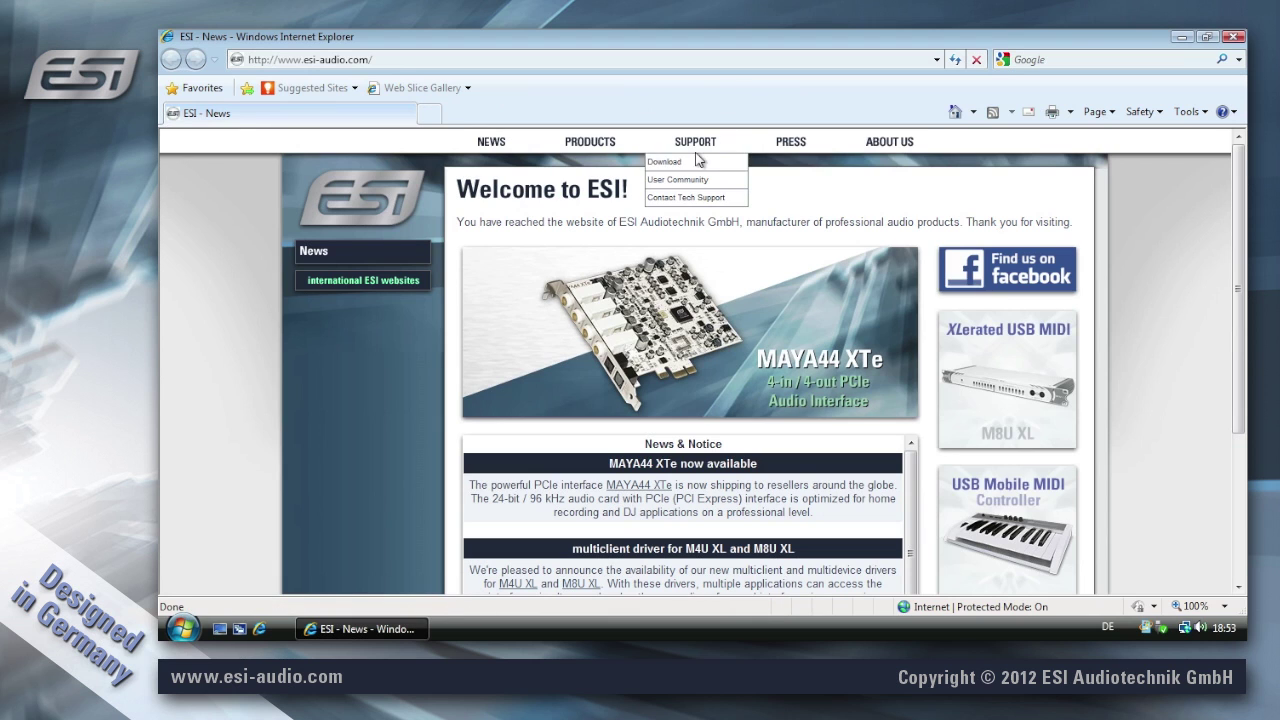
left_click(697, 165)
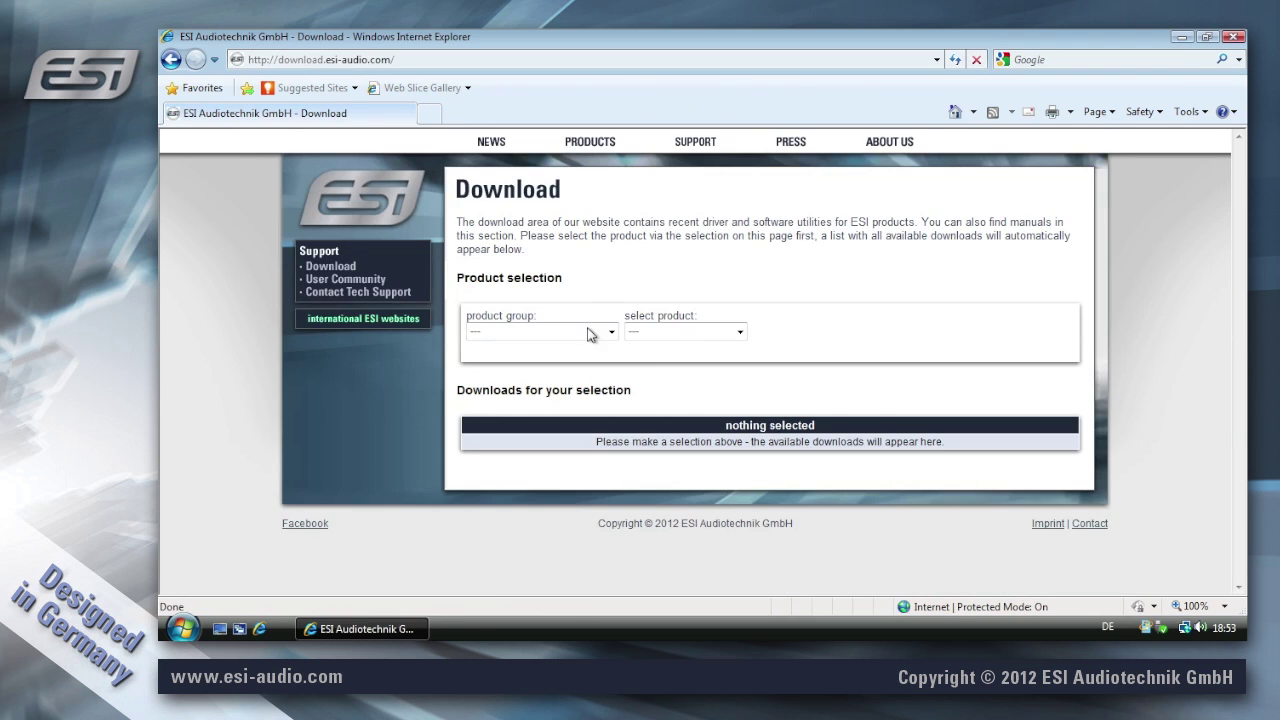
Set the product group to USB Audio Interfaces and the product to MAYA44 USB.
left_click(606, 331)
left_click(578, 375)
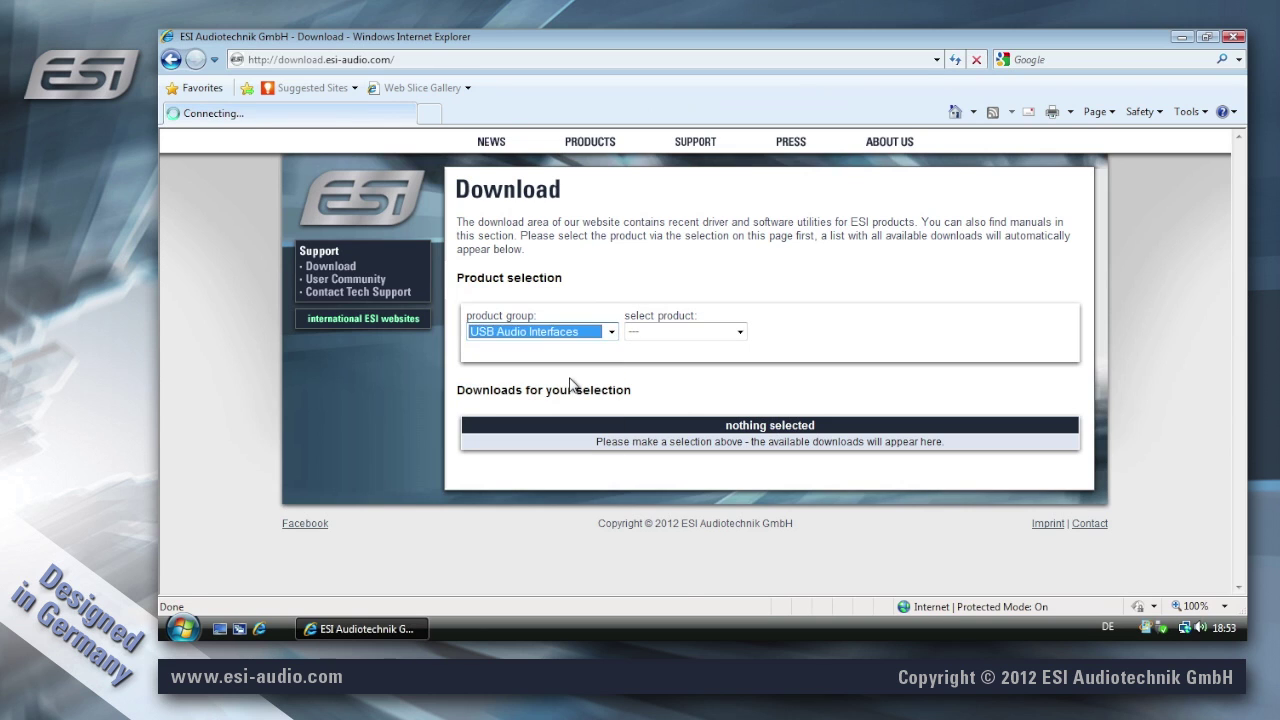
left_click(735, 332)
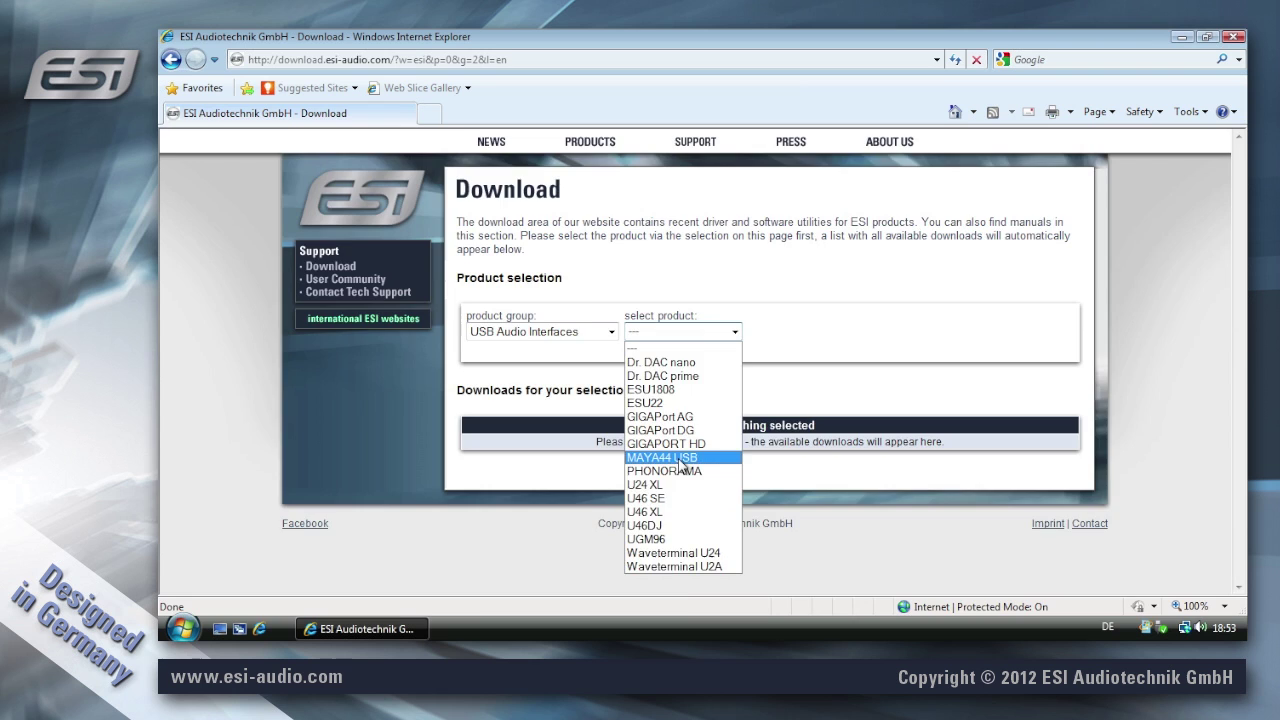
left_click(678, 457)
Save MAYA44_USB-v2_928.zip to the Desktop via Favorite Links and dismiss the completion notice.
scroll(990, 435, "down", 3)
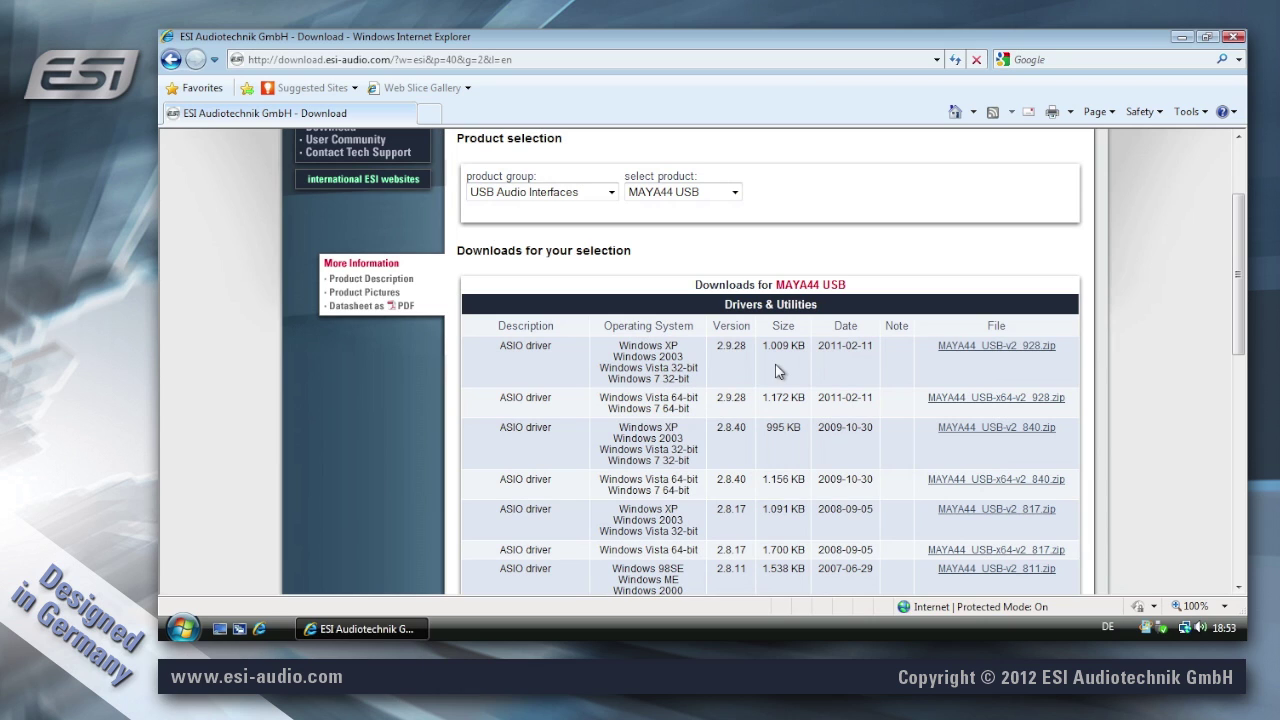
left_click(997, 346)
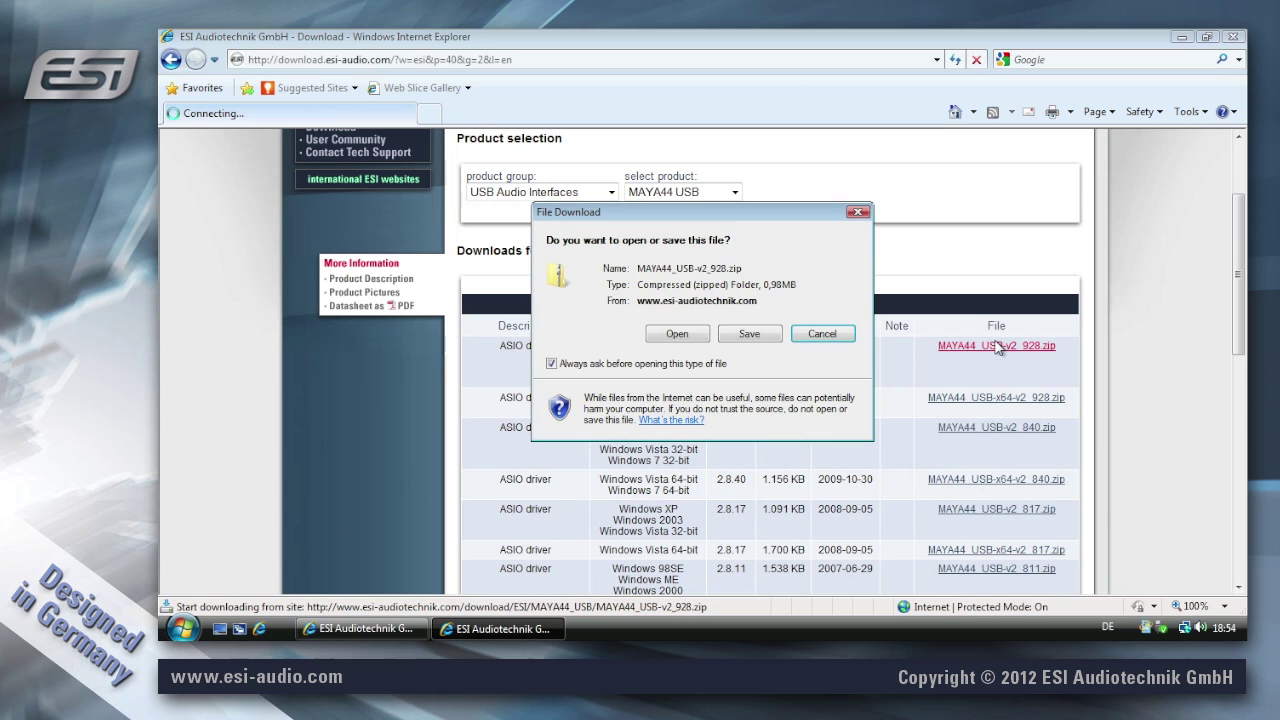
left_click(770, 336)
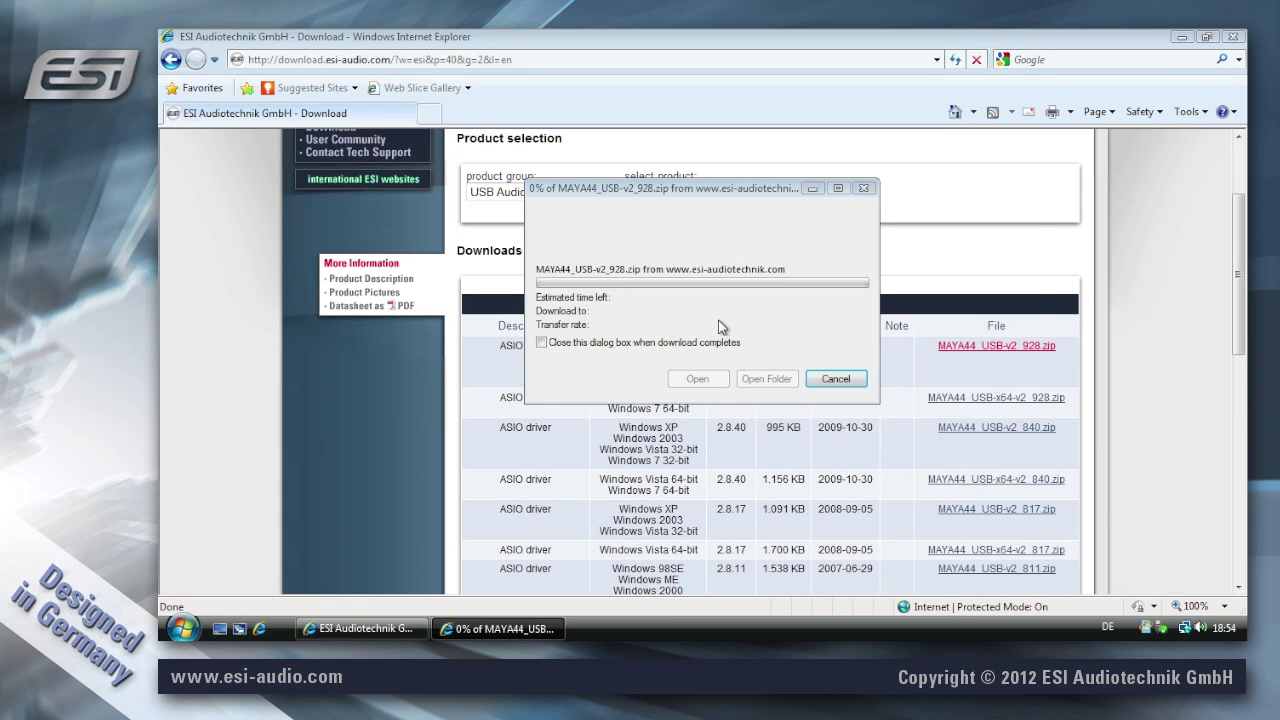
left_click(628, 320)
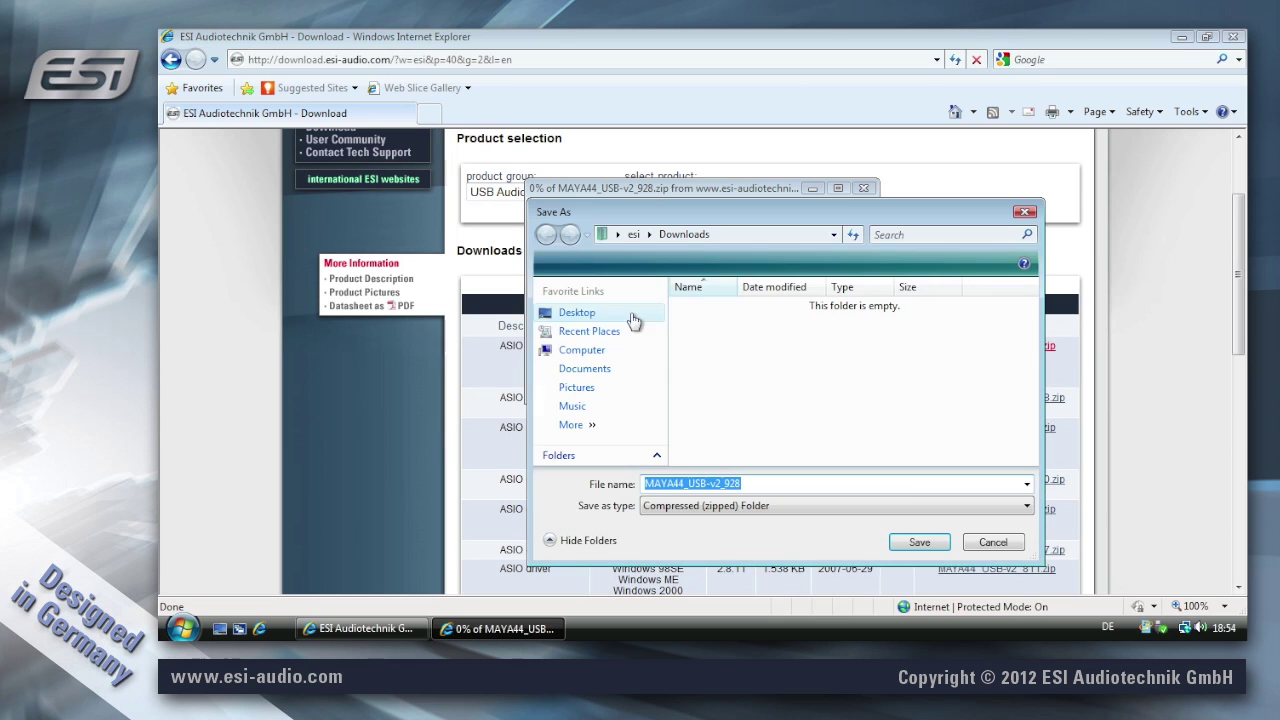
left_click(596, 321)
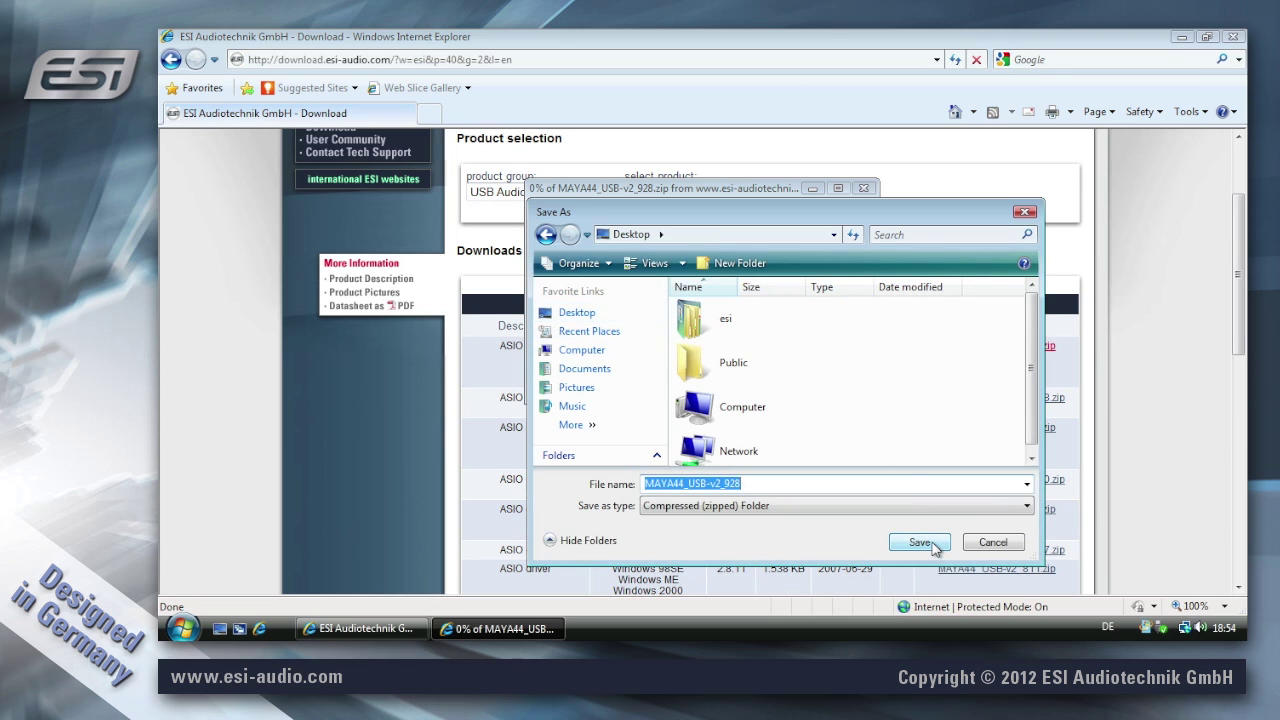
left_click(920, 543)
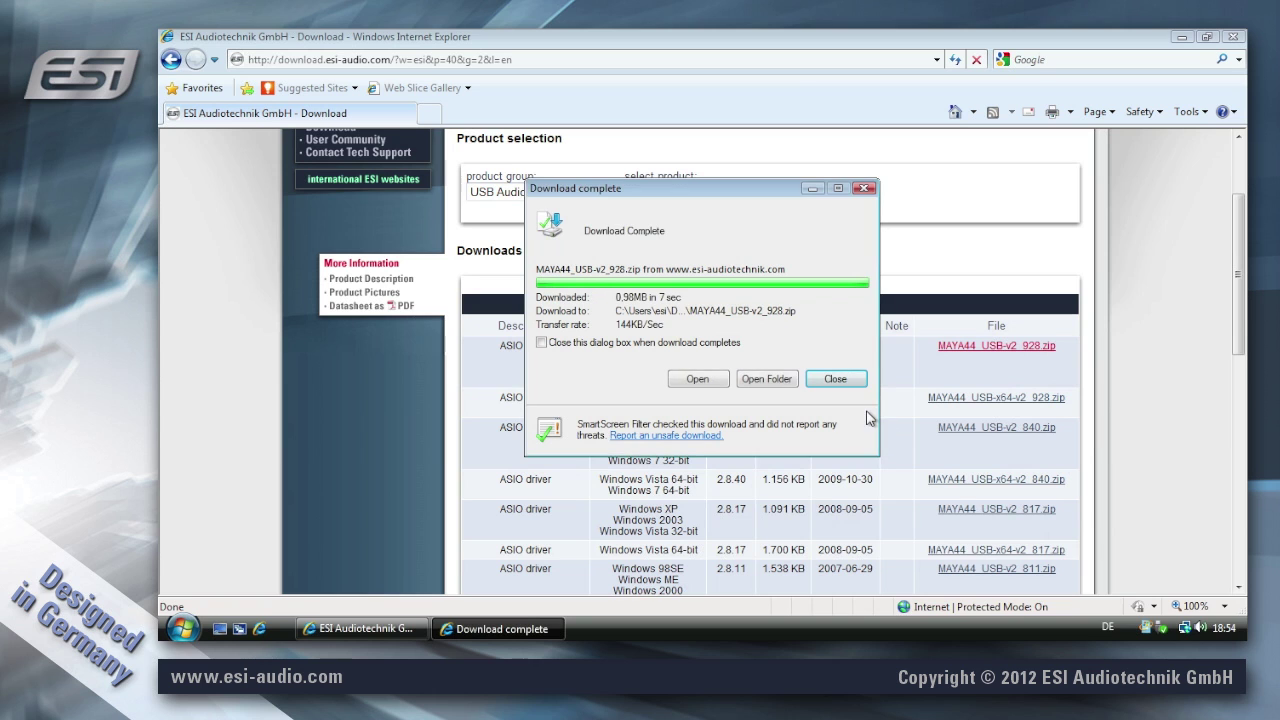
left_click(835, 379)
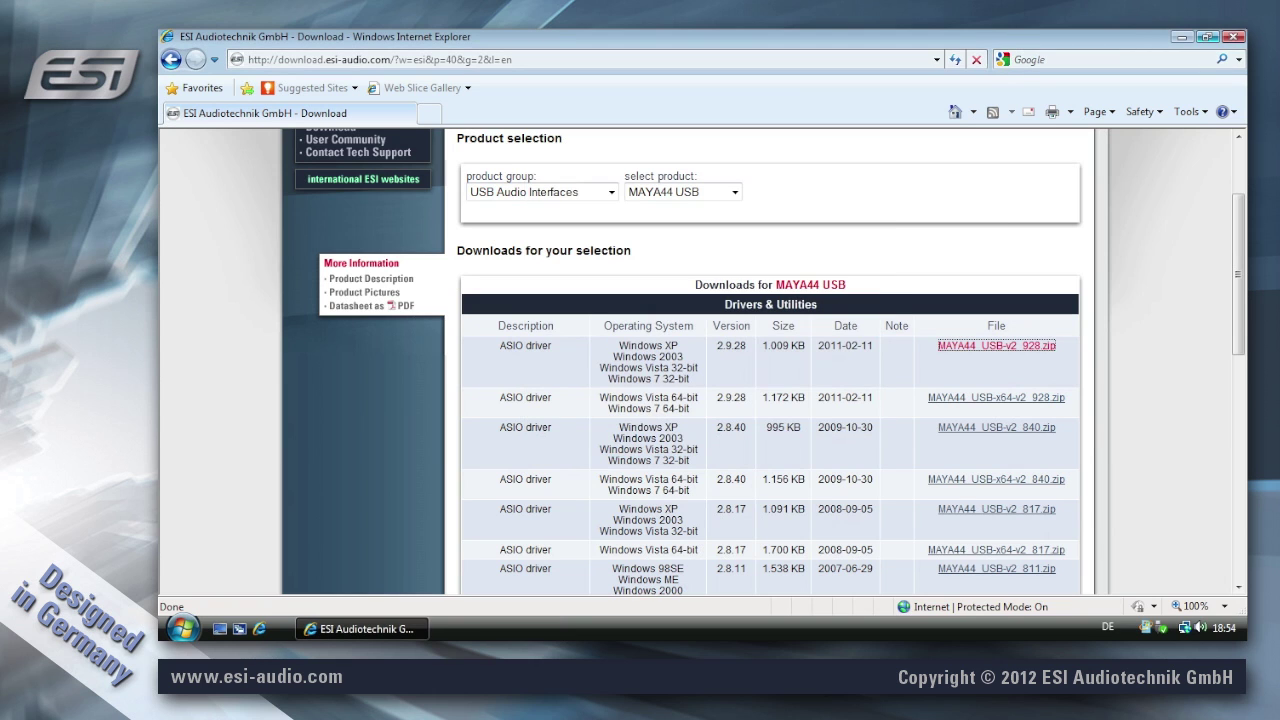
Close Internet Explorer and extract the MAYA44_USB-v2_928 zip into its Desktop folder.
left_click(1231, 37)
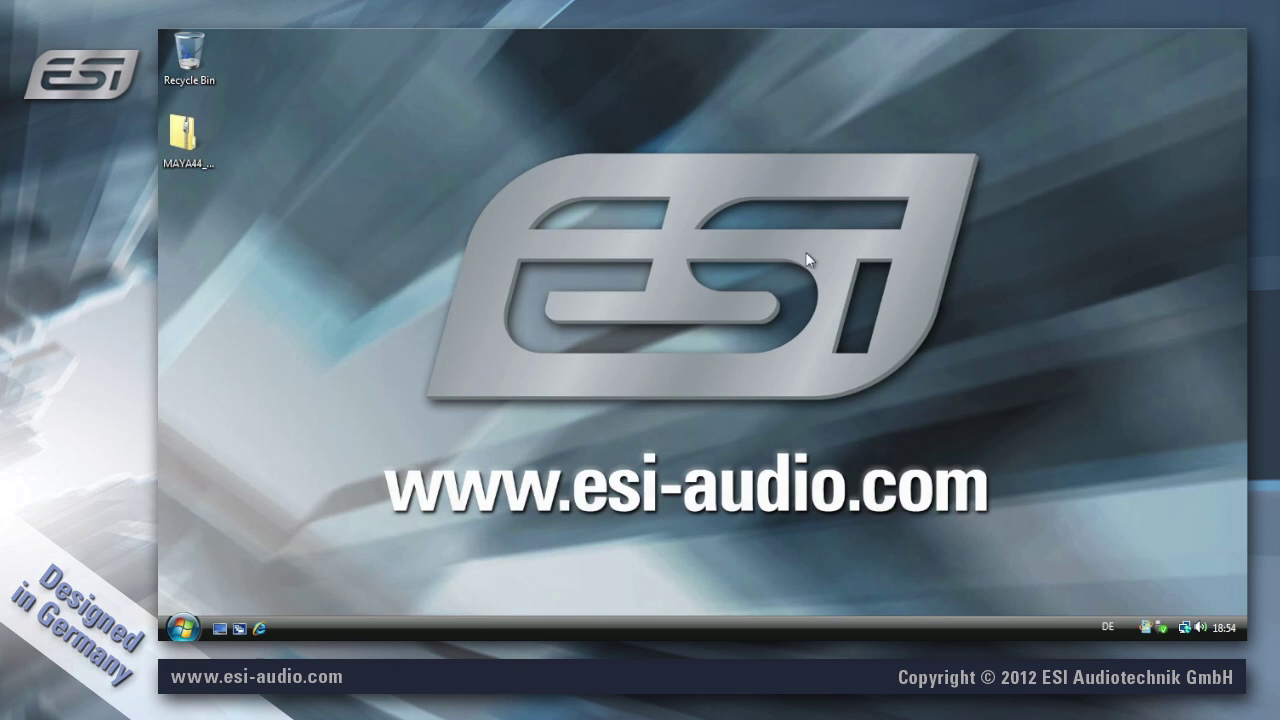
left_click(198, 146)
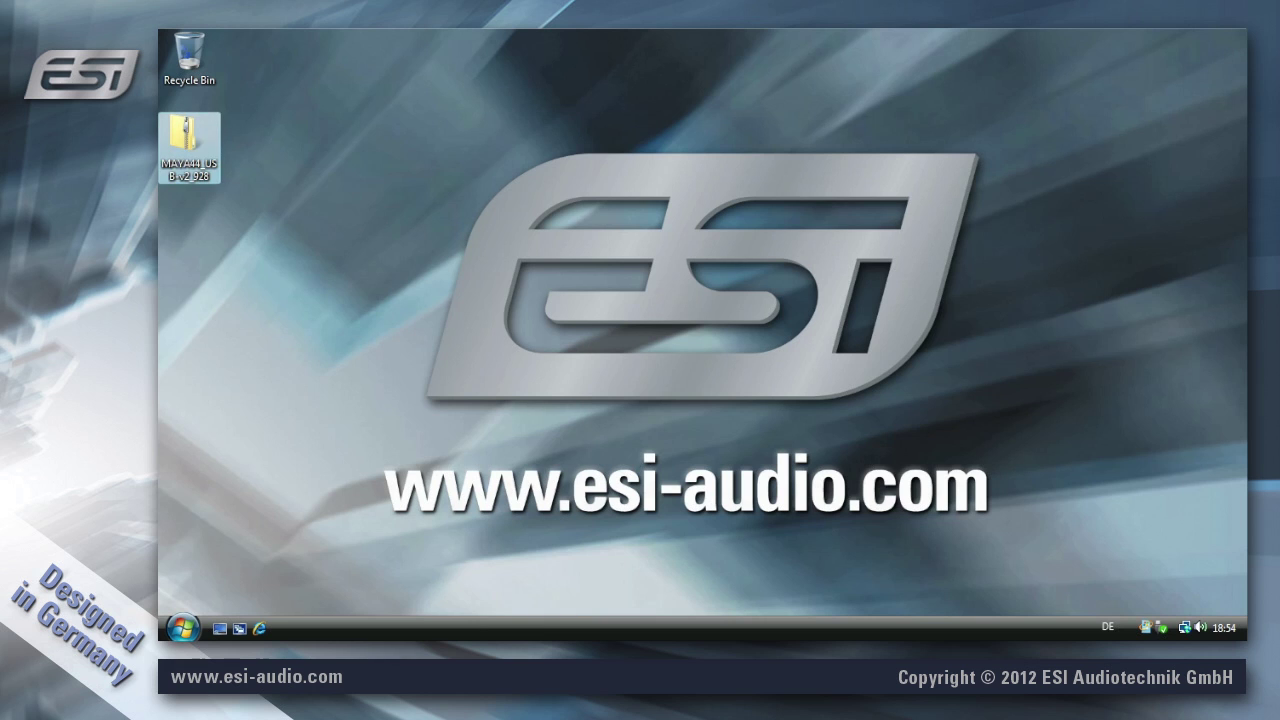
double_click(197, 138)
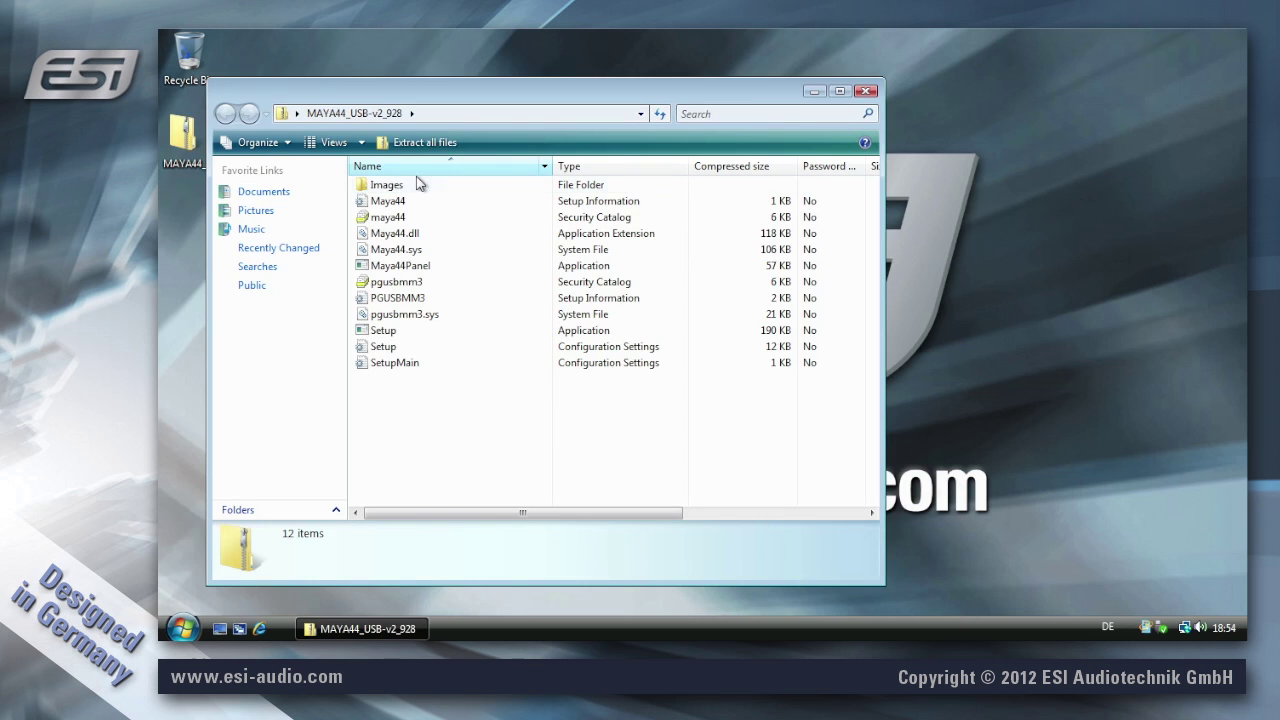
left_click(440, 146)
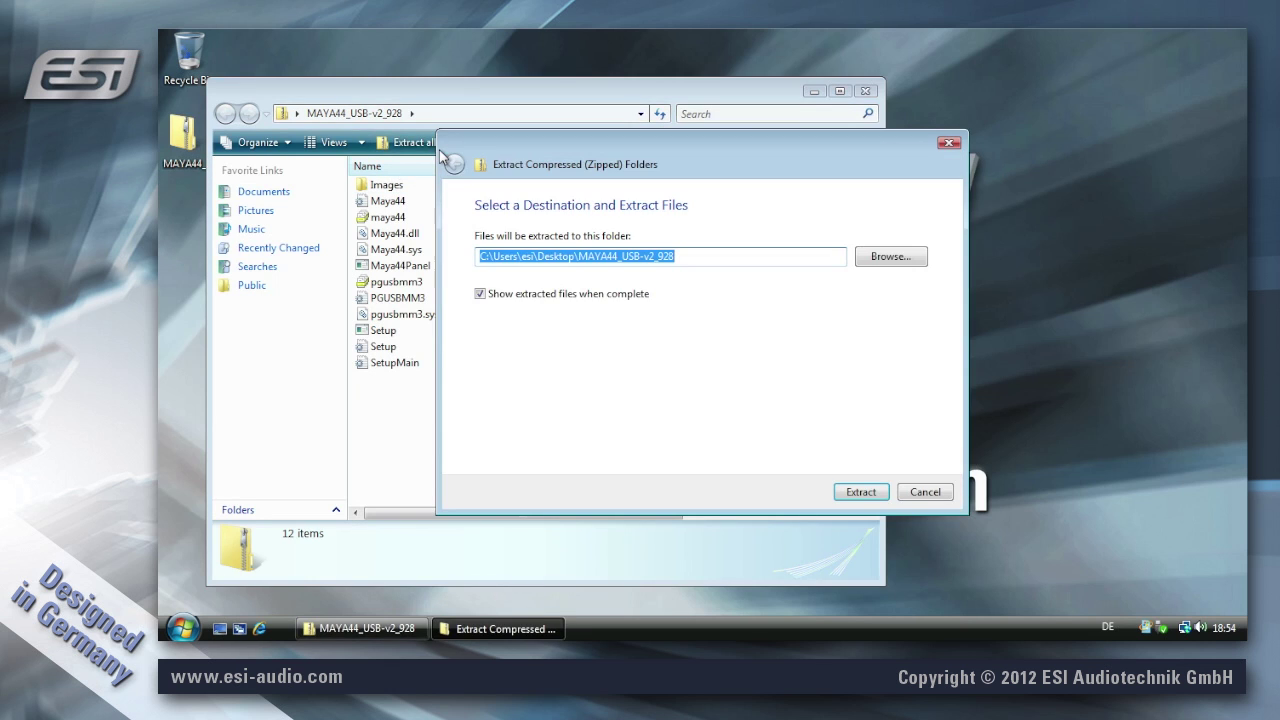
left_click(856, 491)
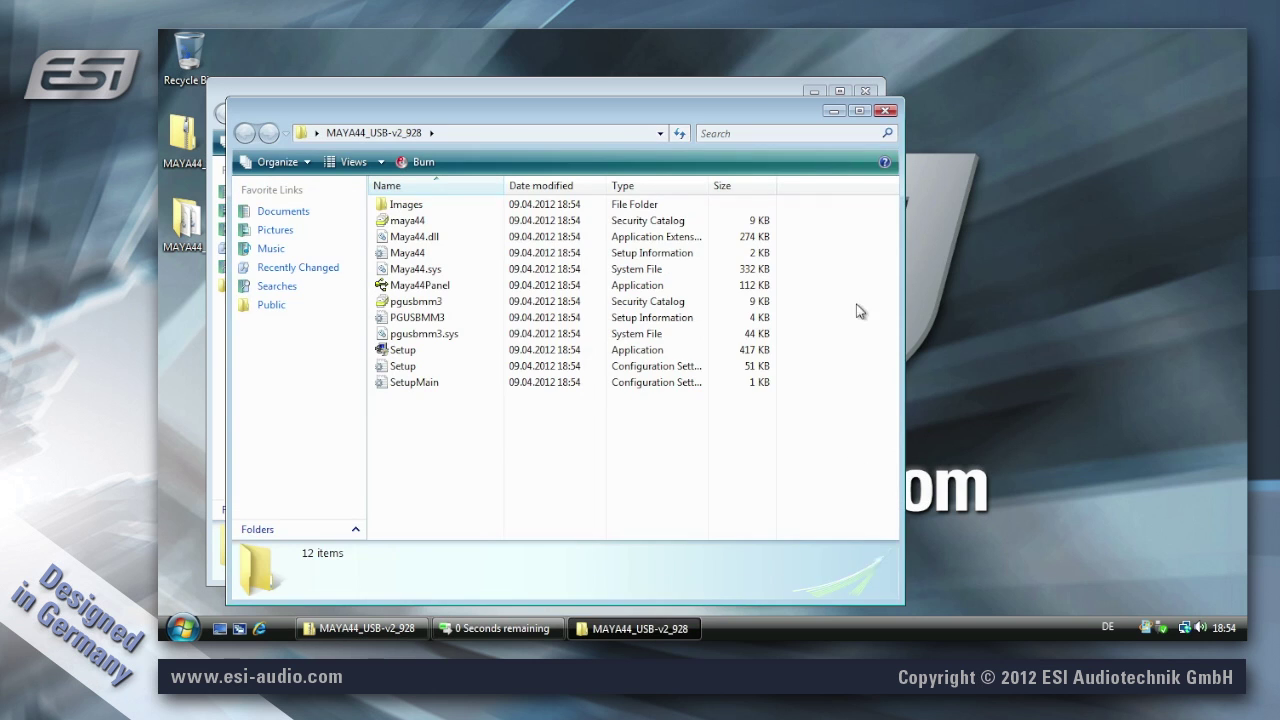
left_click(872, 91)
left_click_drag(774, 106, 802, 90)
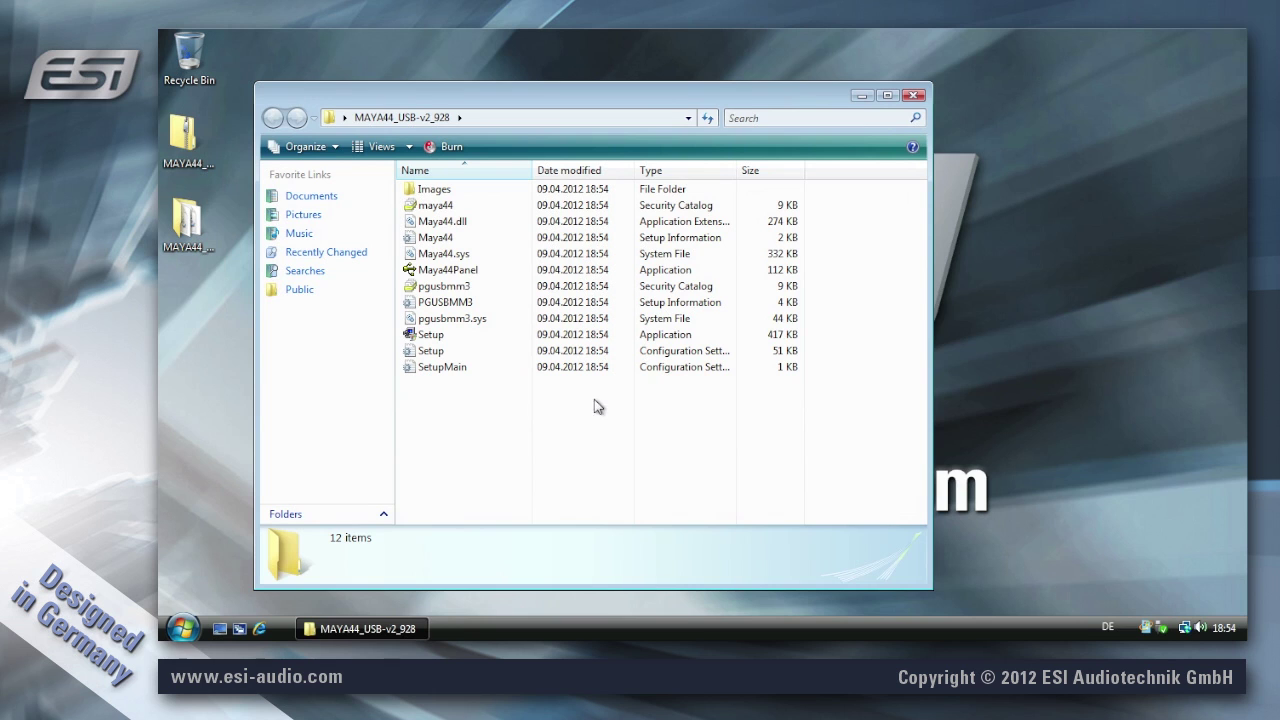
Run Setup from the extracted folder, approve UAC, keep English and choose Install the driver.
left_click(485, 335)
mouse_move(431, 335)
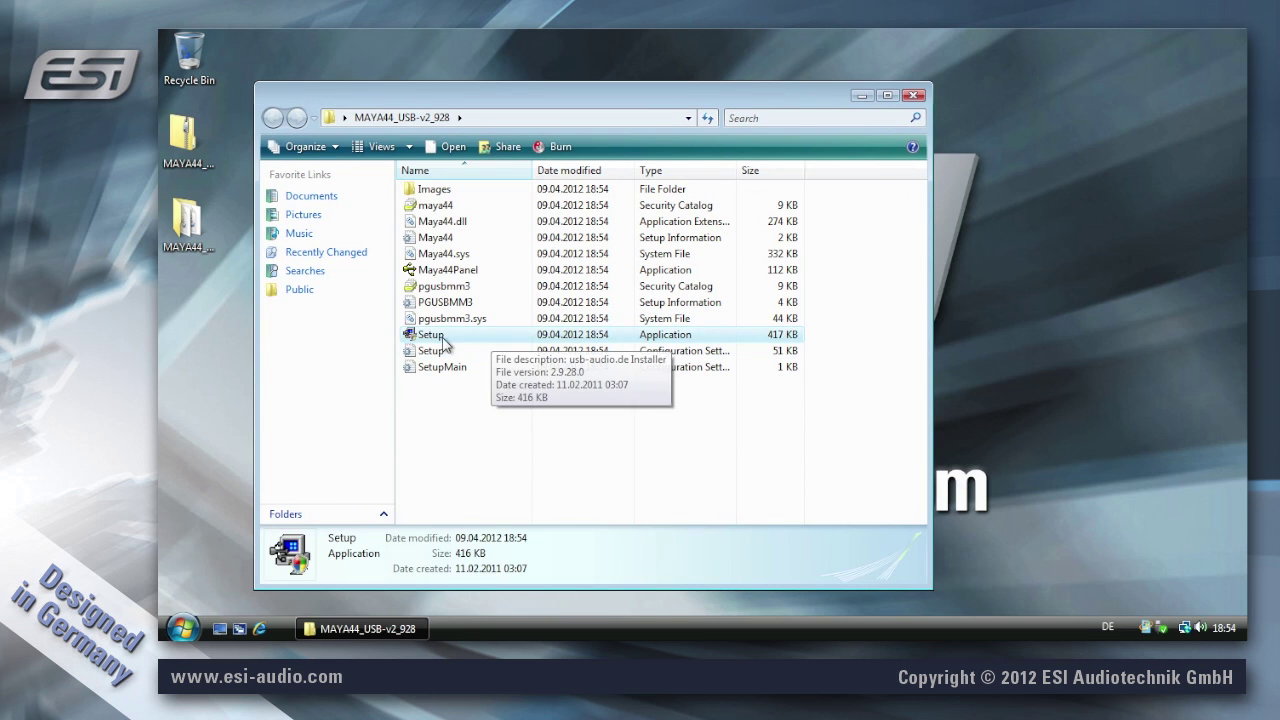
double_click(437, 341)
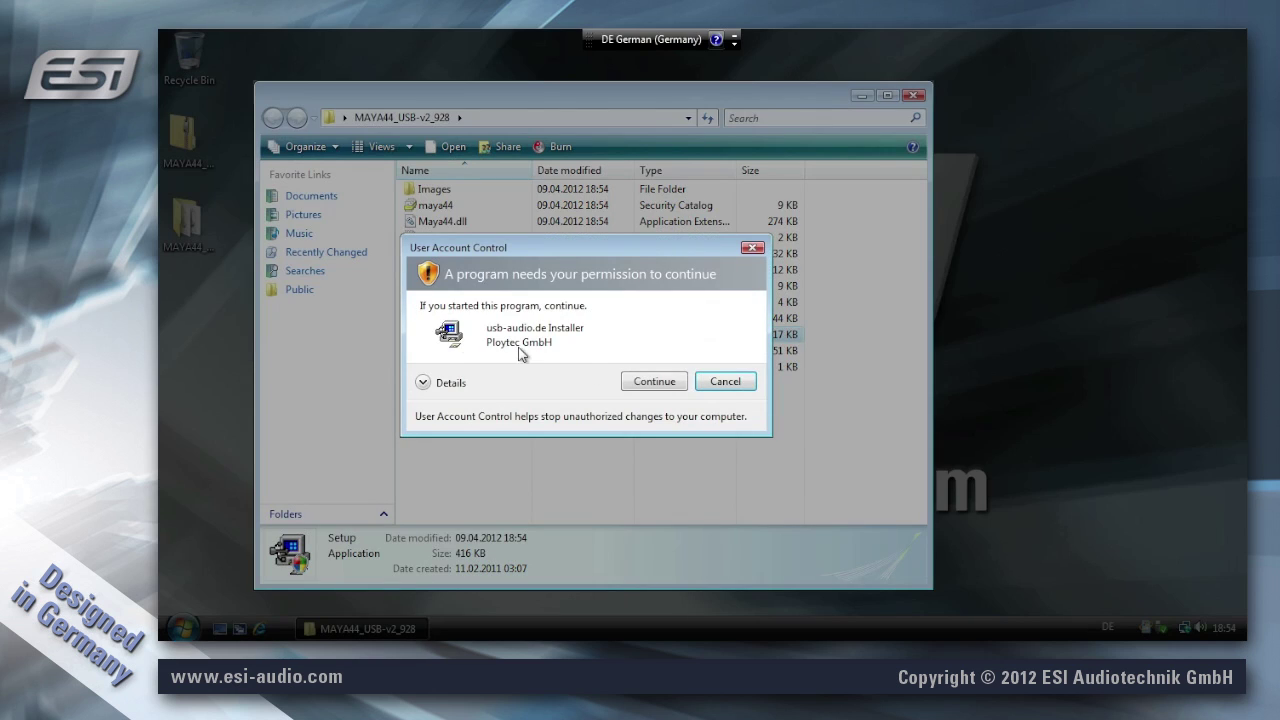
left_click(667, 386)
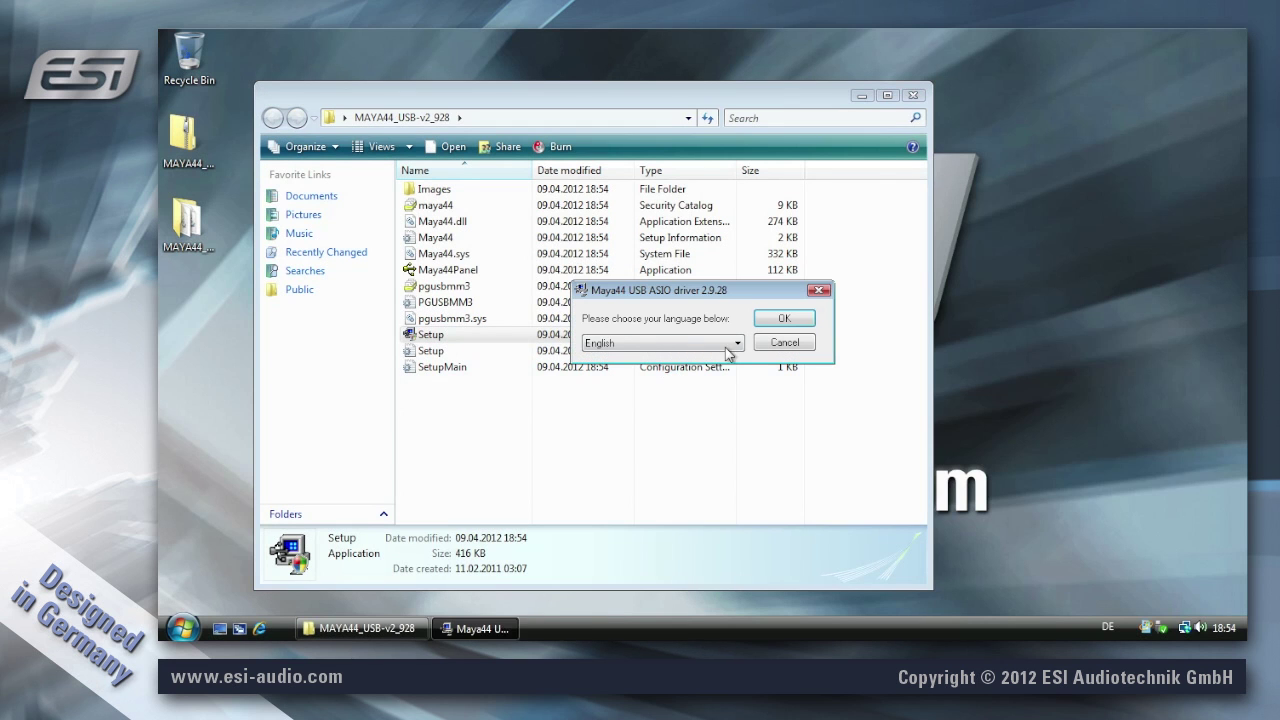
left_click(912, 95)
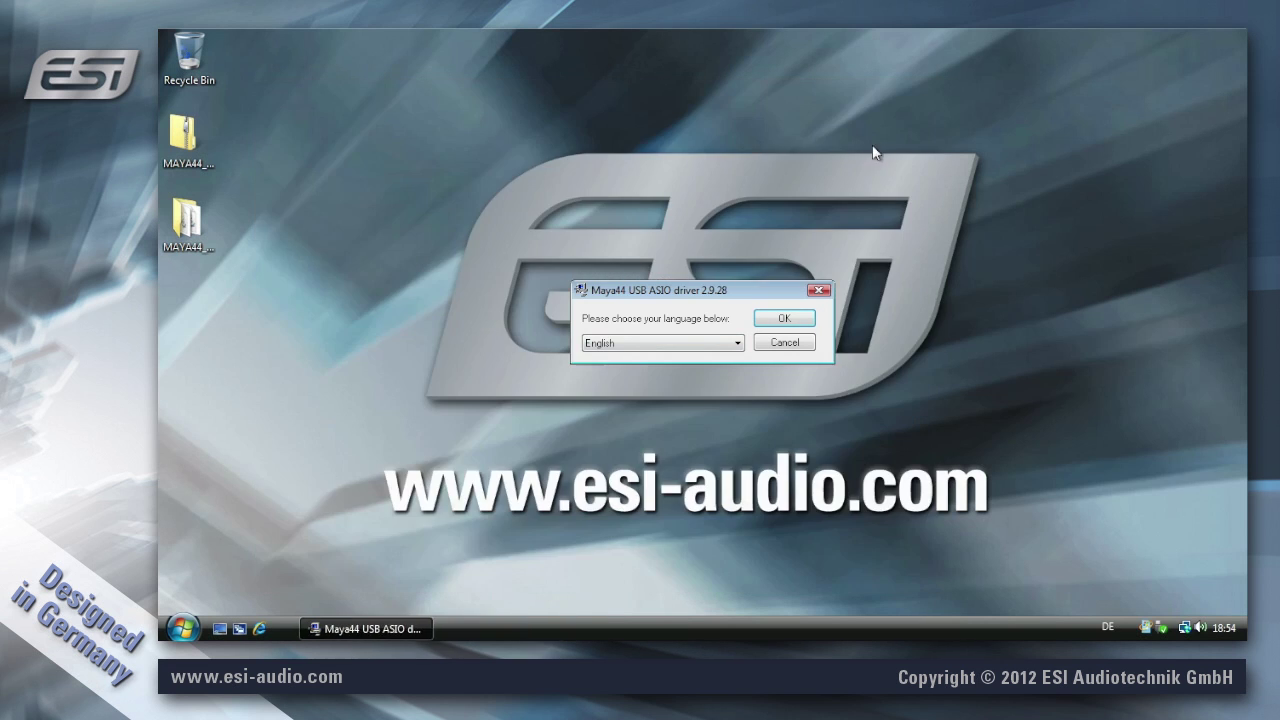
left_click(788, 320)
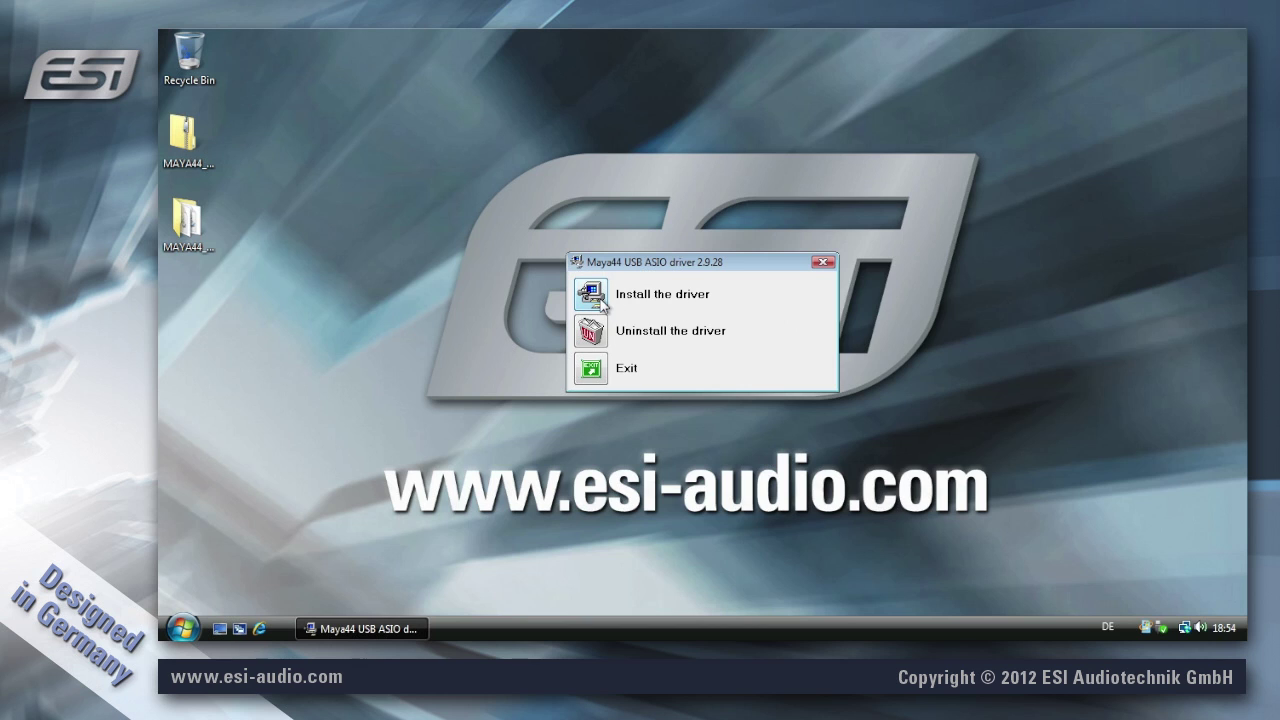
left_click(600, 300)
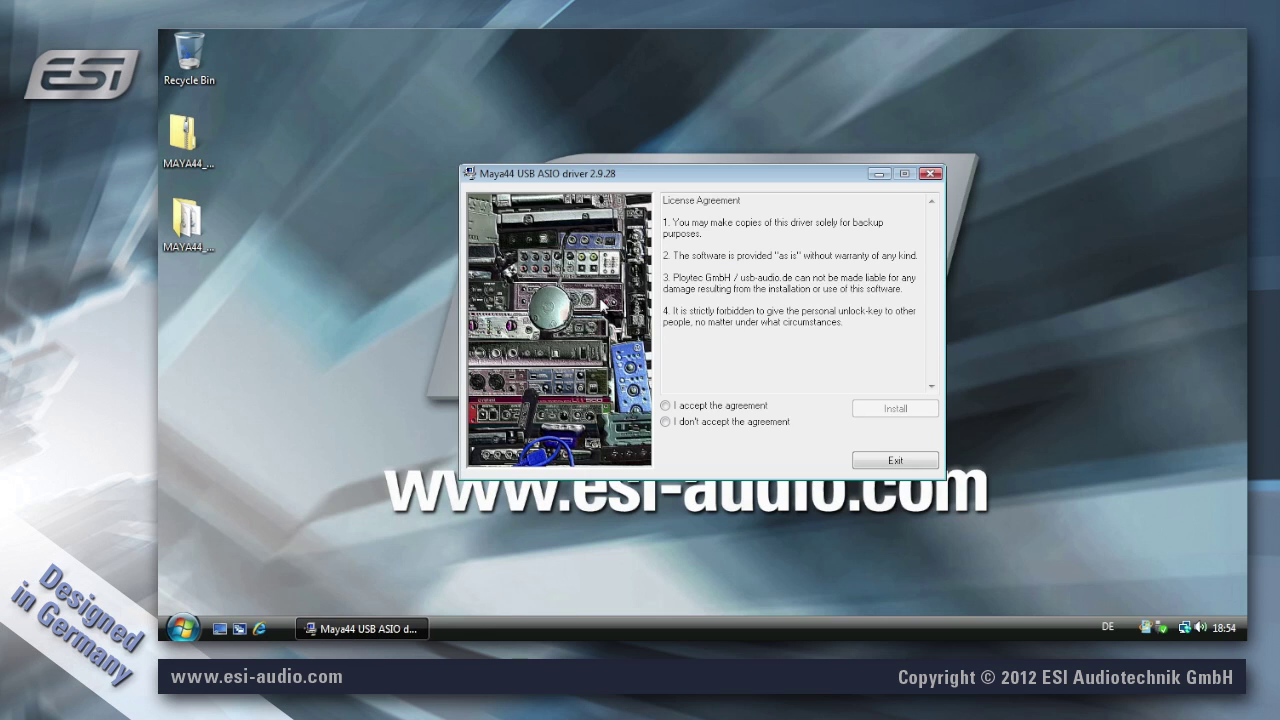
Accept the license agreement and start the driver installation.
left_click(665, 405)
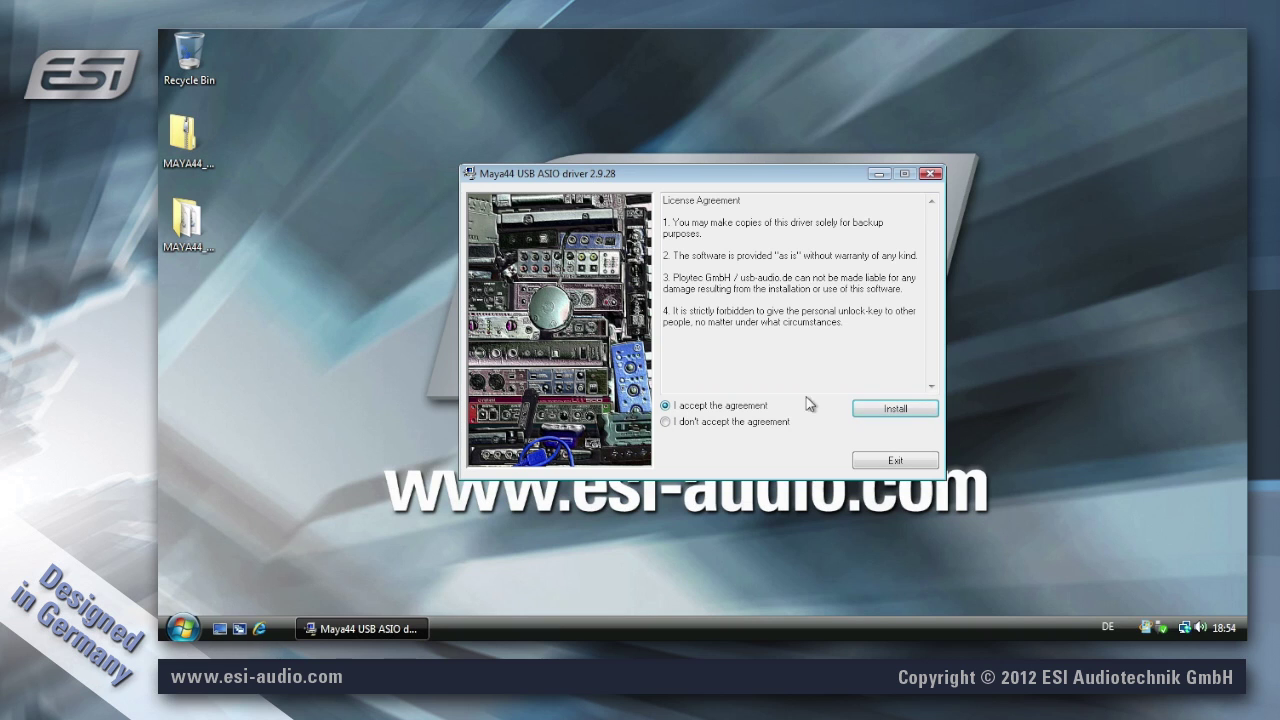
left_click(928, 410)
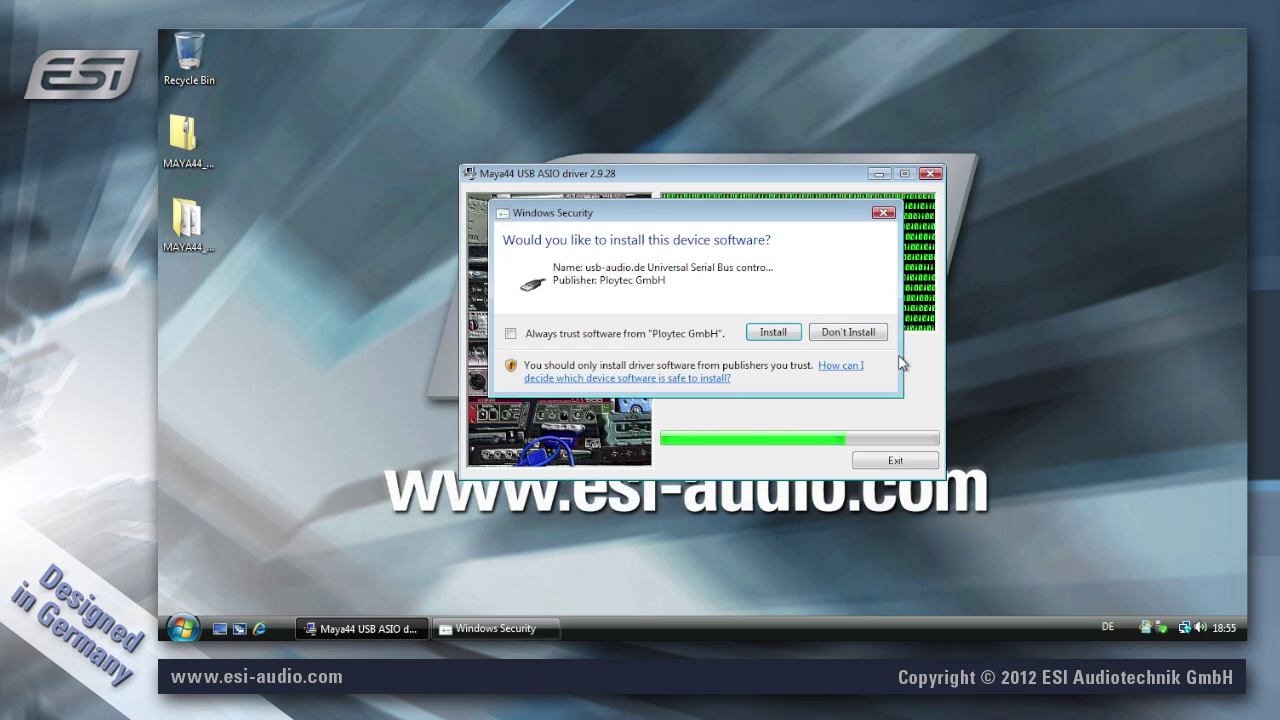
Approve the Ploytec device software, exit the finished installer, and reopen the MAYA44_USB-v2_928 folder.
left_click(769, 334)
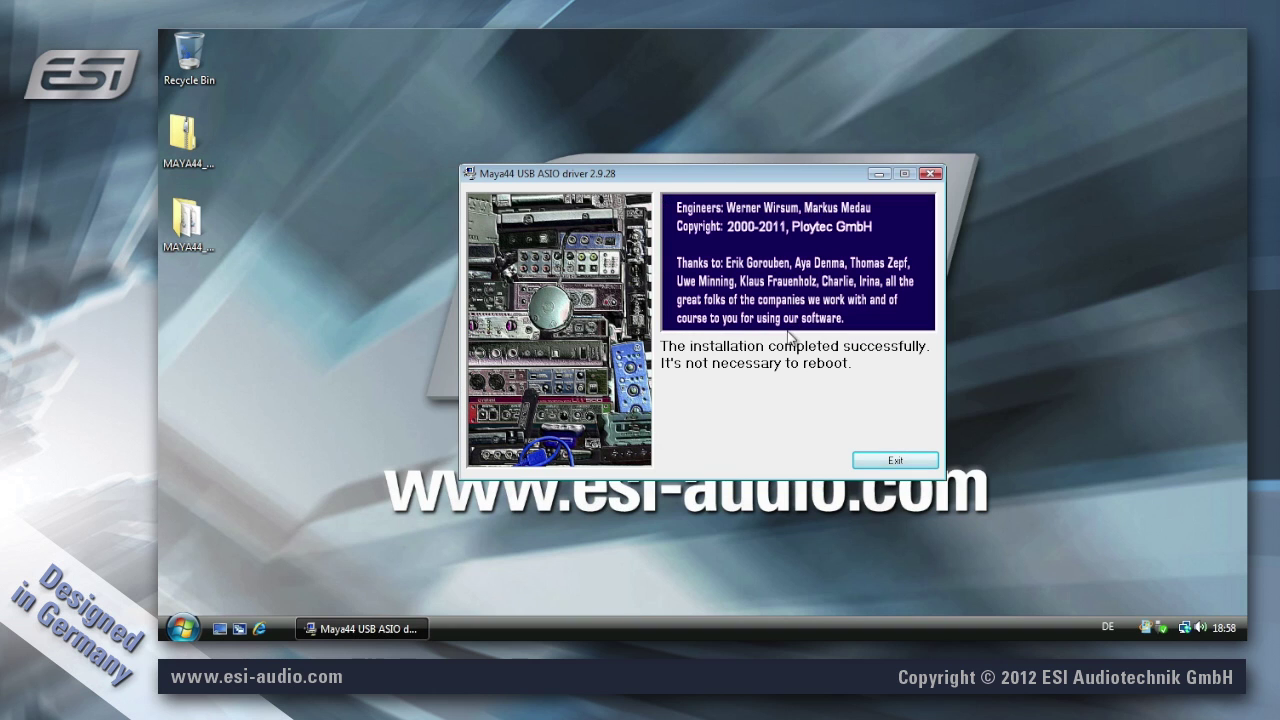
left_click(895, 460)
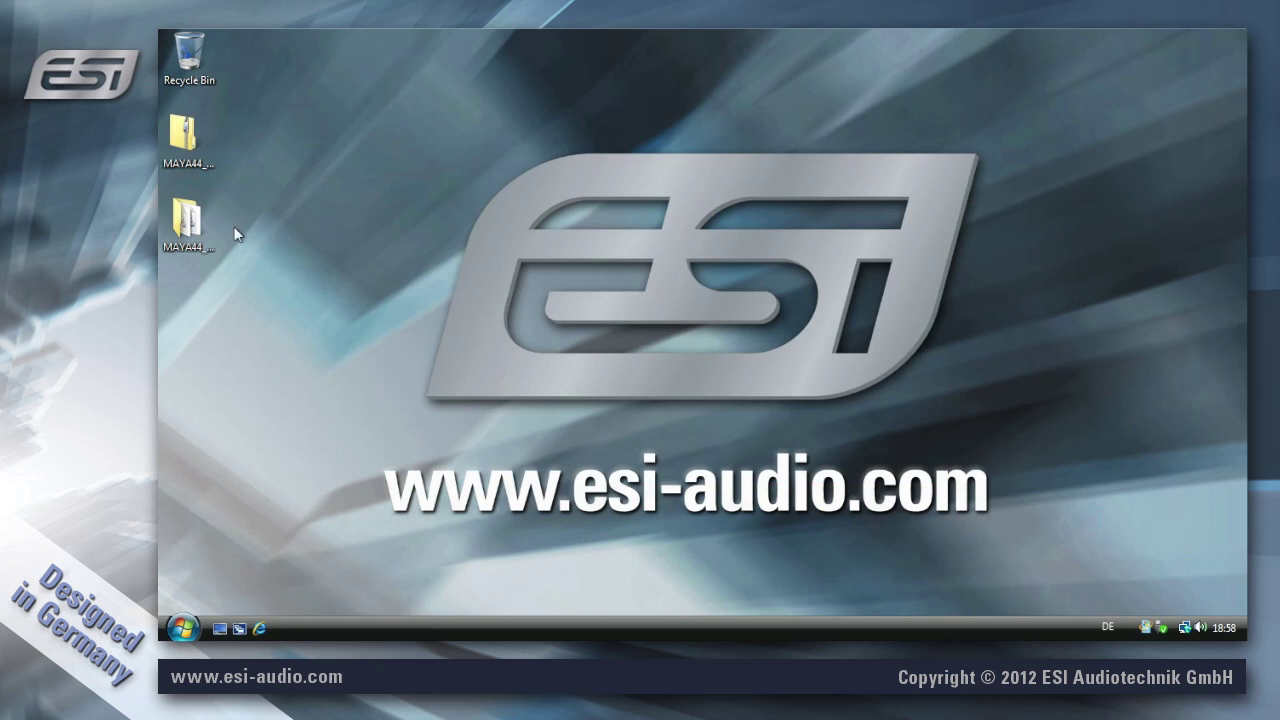
double_click(190, 228)
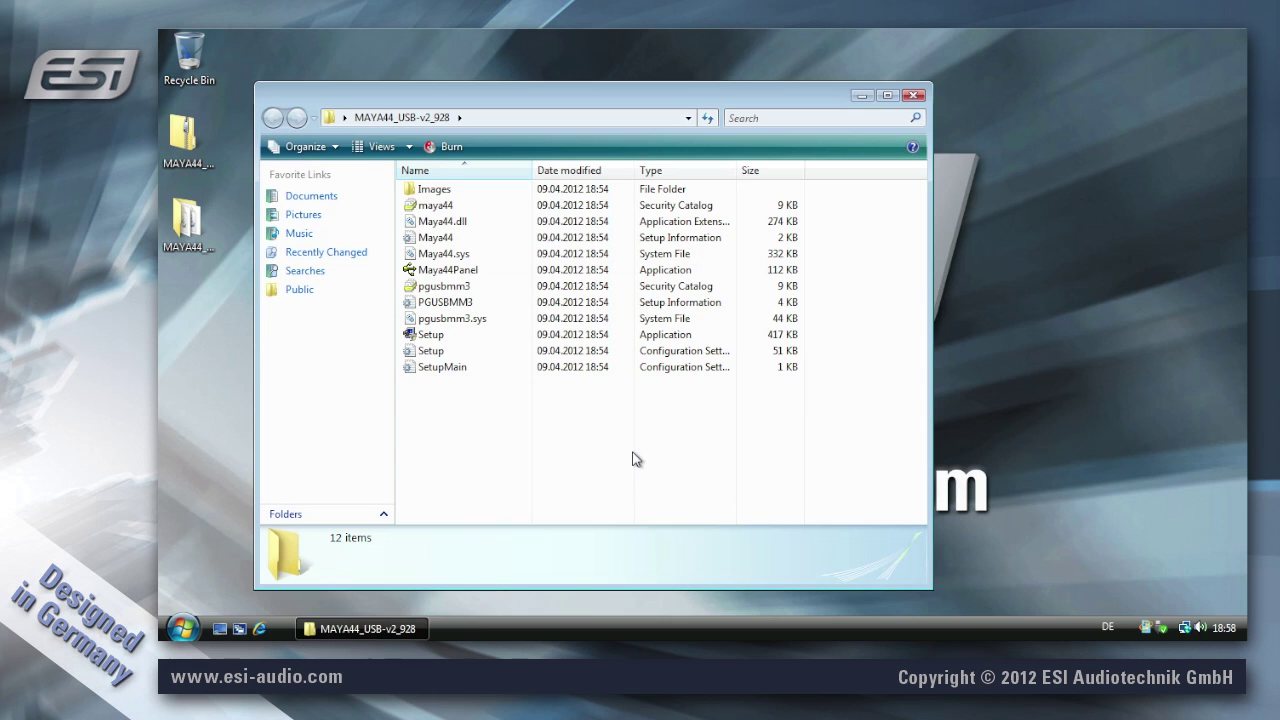
Copy the Maya44Panel application from the extracted driver folder using its right-click menu.
left_click(456, 271)
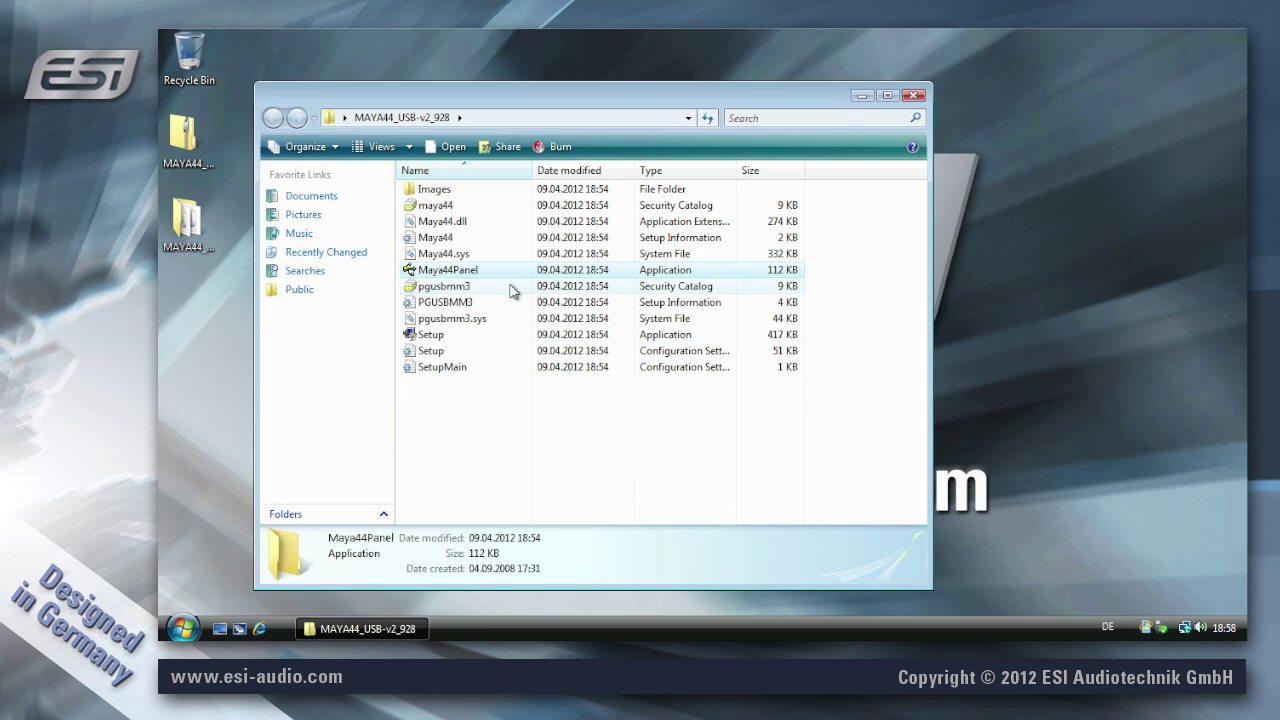
double_click(470, 273)
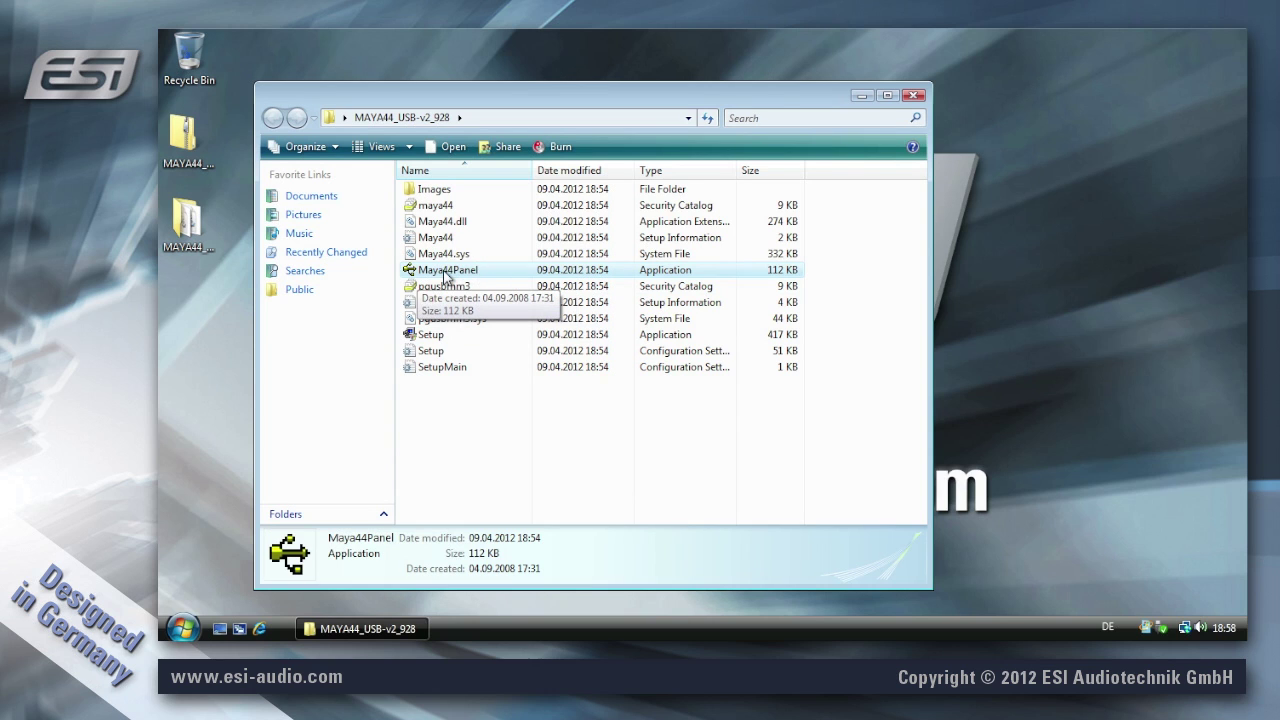
right_click(445, 276)
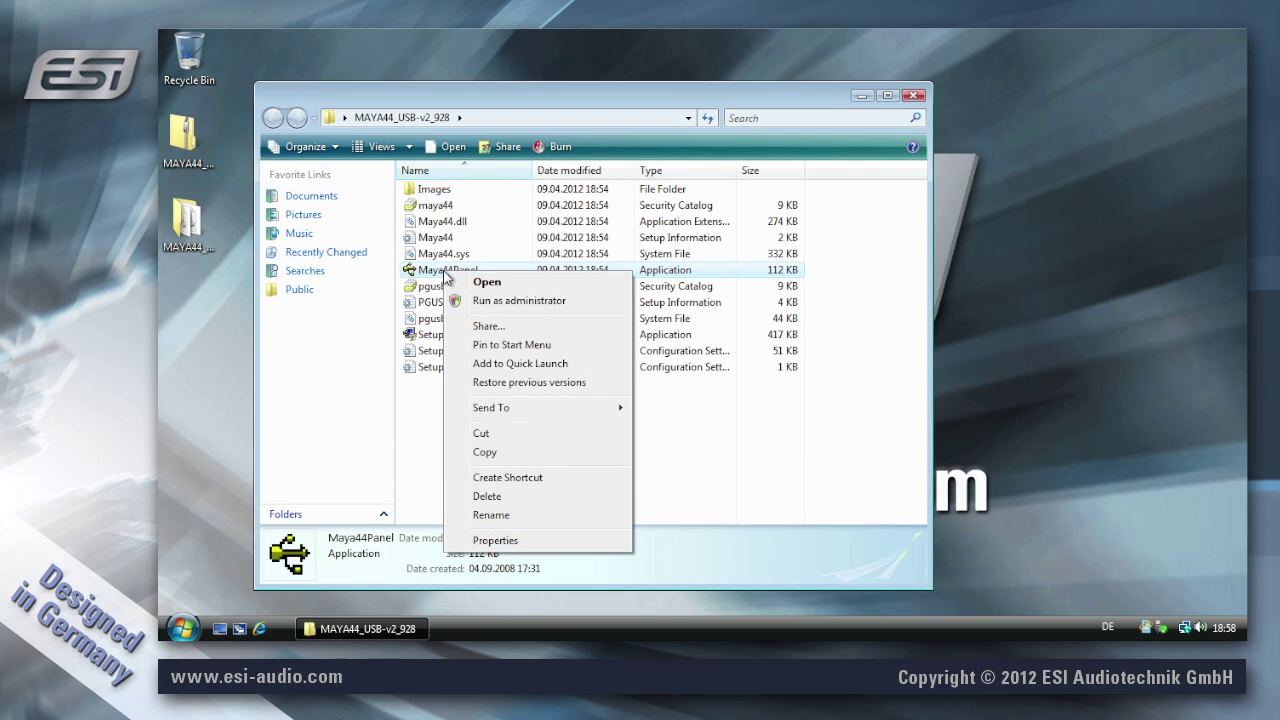
left_click(500, 456)
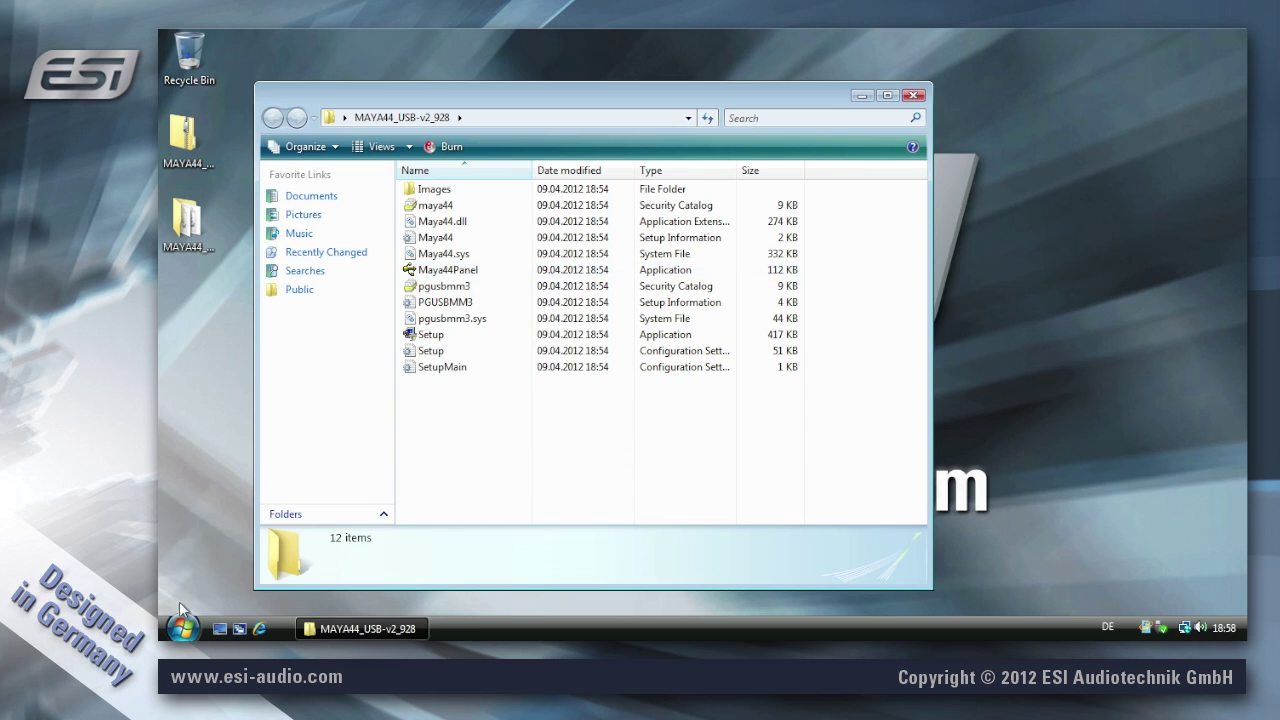
Browse through Computer and Local Disk (C:) to the Program Files folder.
left_click(181, 627)
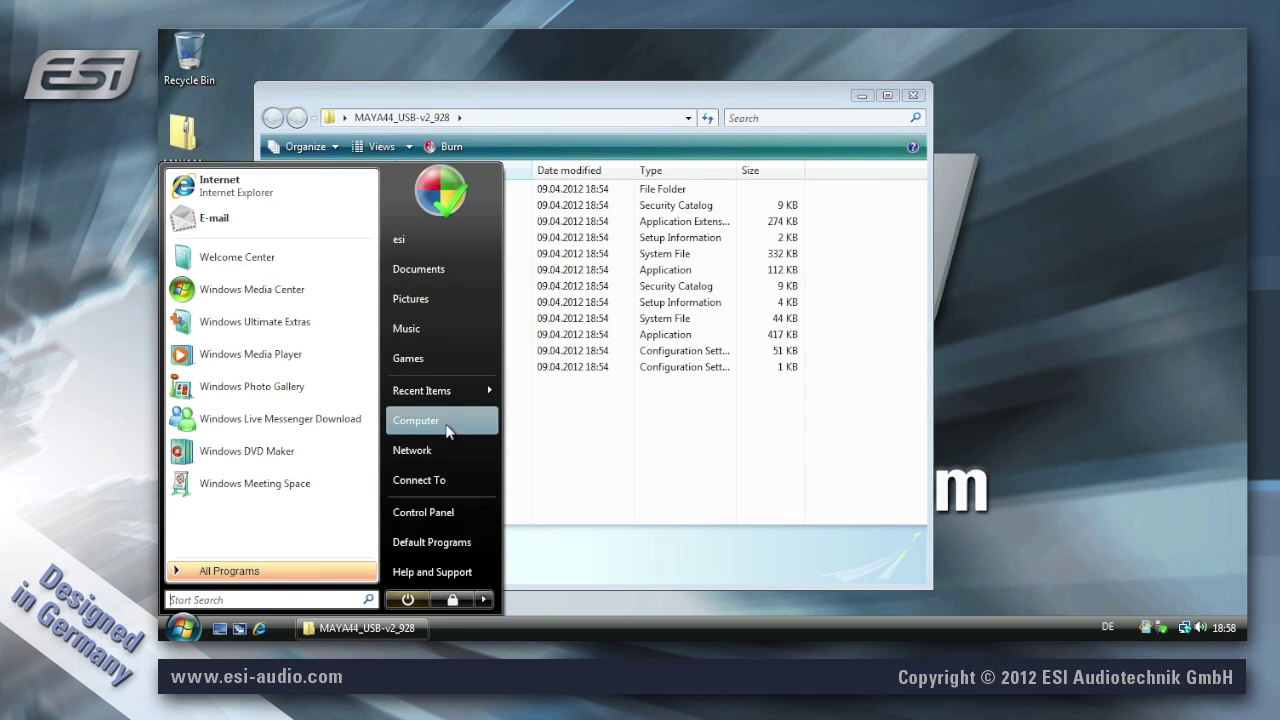
left_click(416, 420)
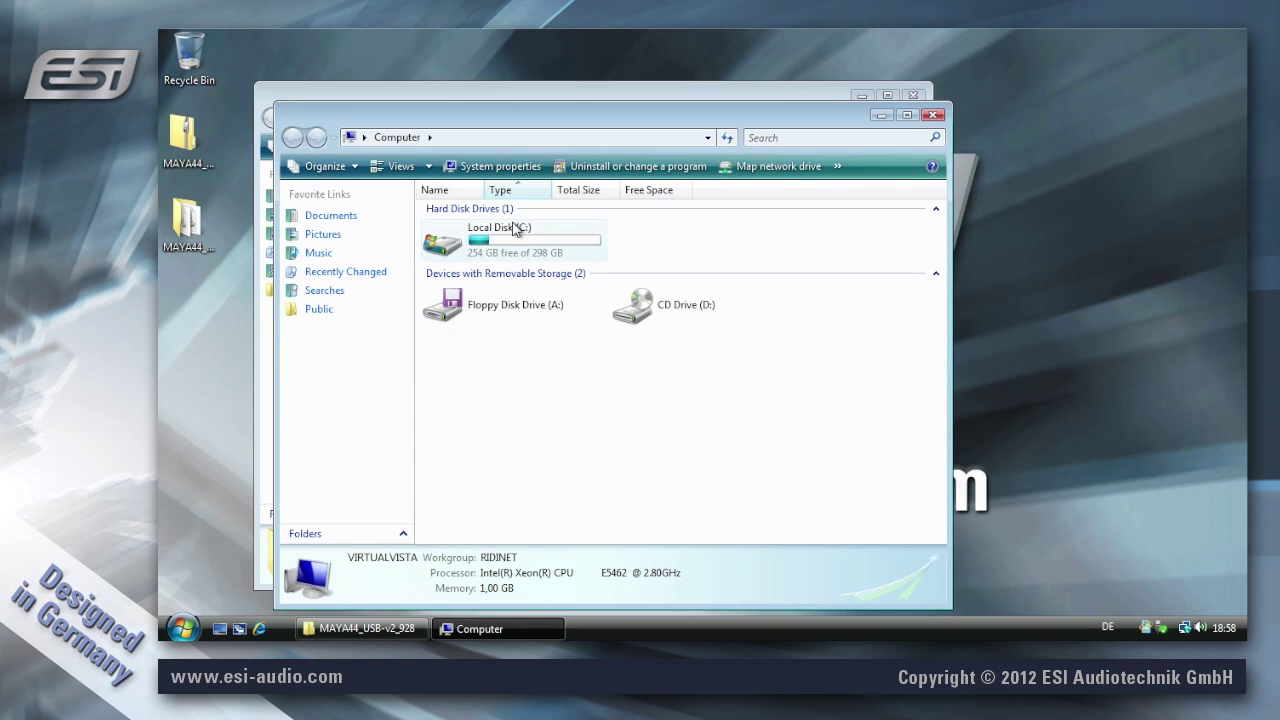
double_click(500, 240)
double_click(494, 228)
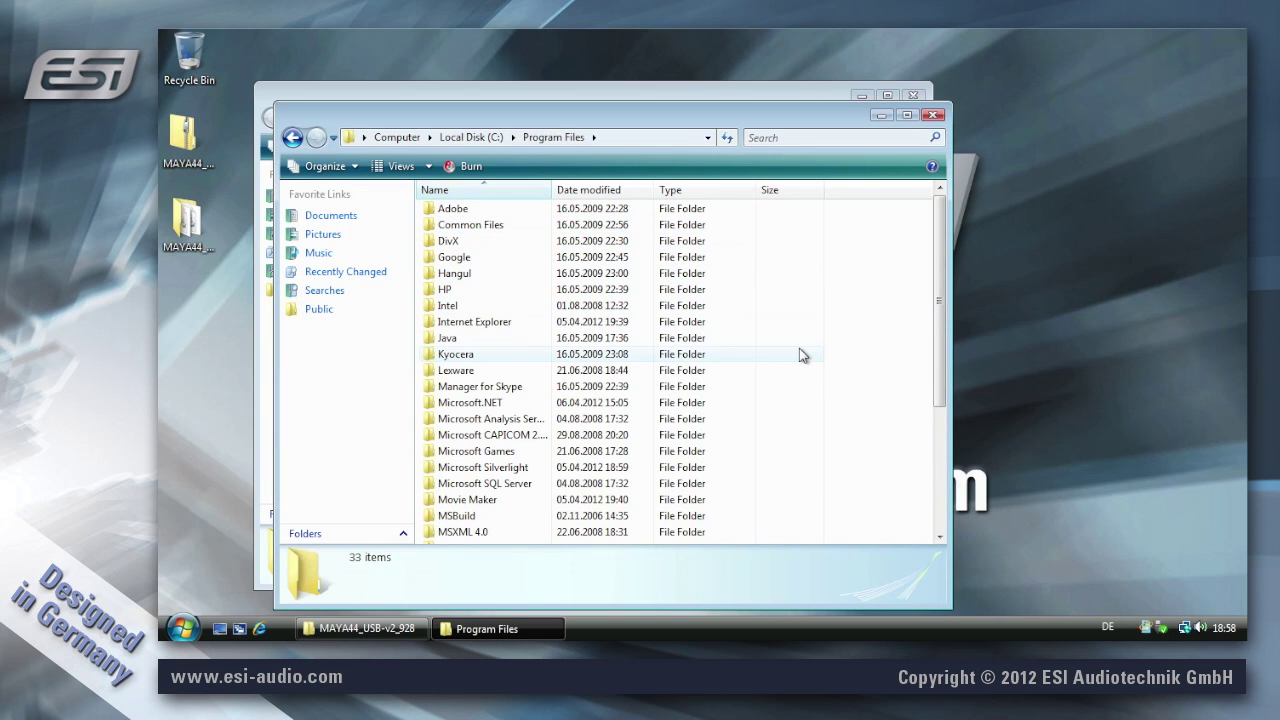
Create a new folder named MAYA44 USB there, approving the administrator prompt.
right_click(800, 350)
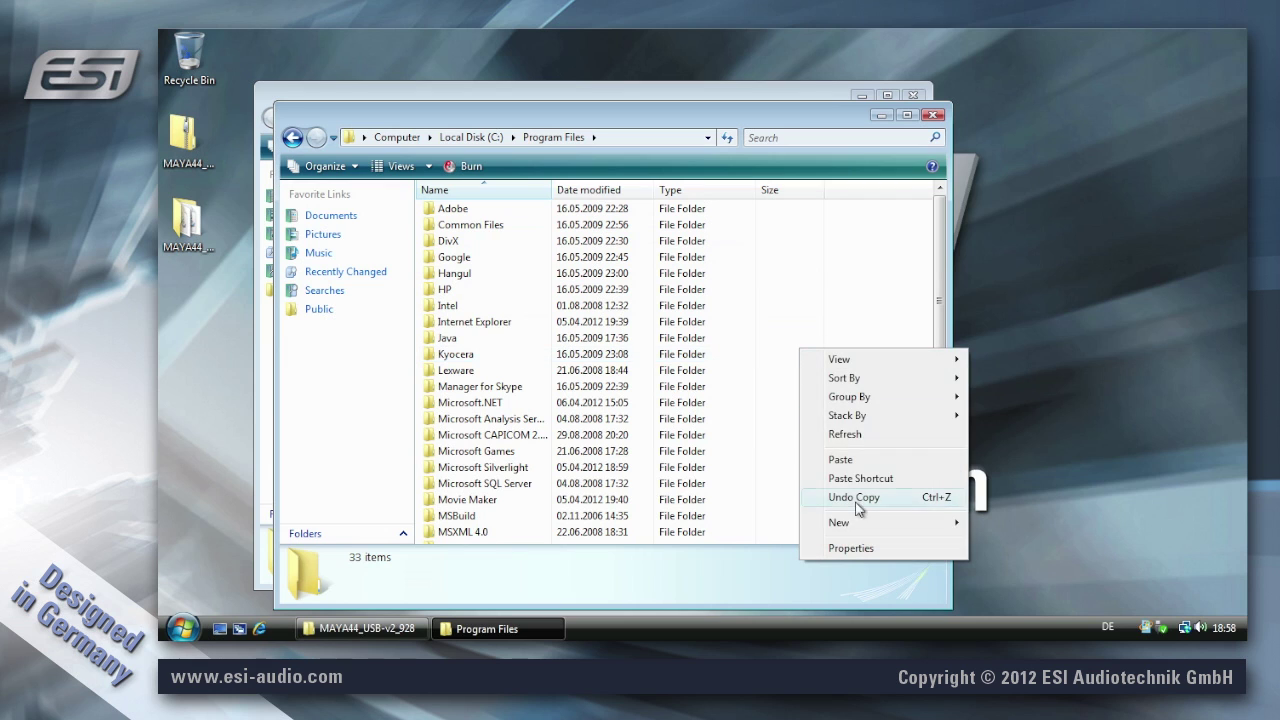
left_click(960, 520)
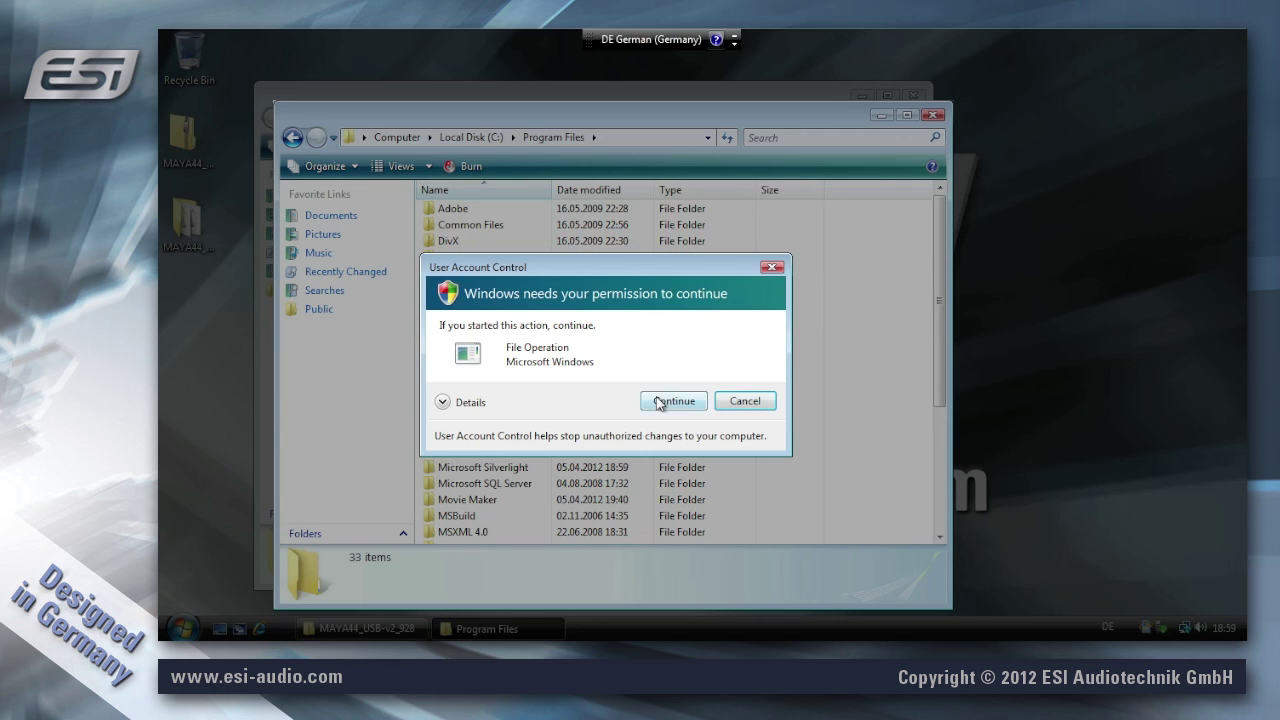
left_click(662, 401)
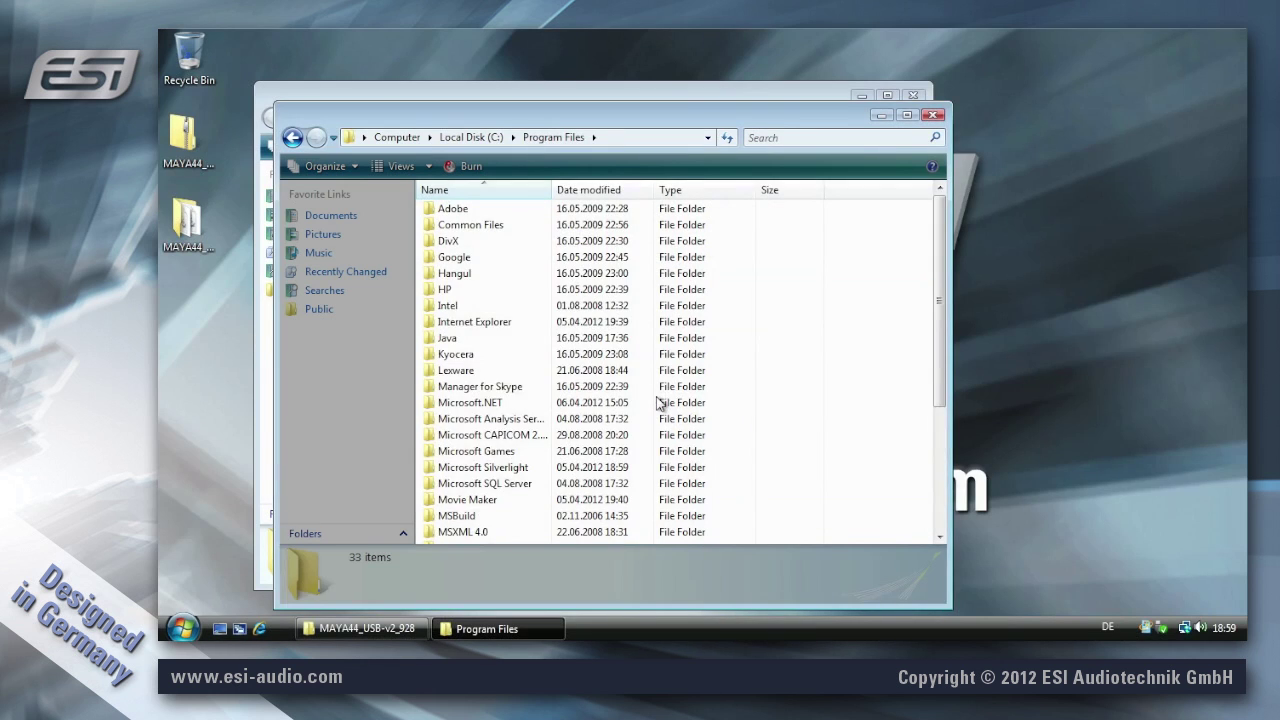
type("MAYA44 USB")
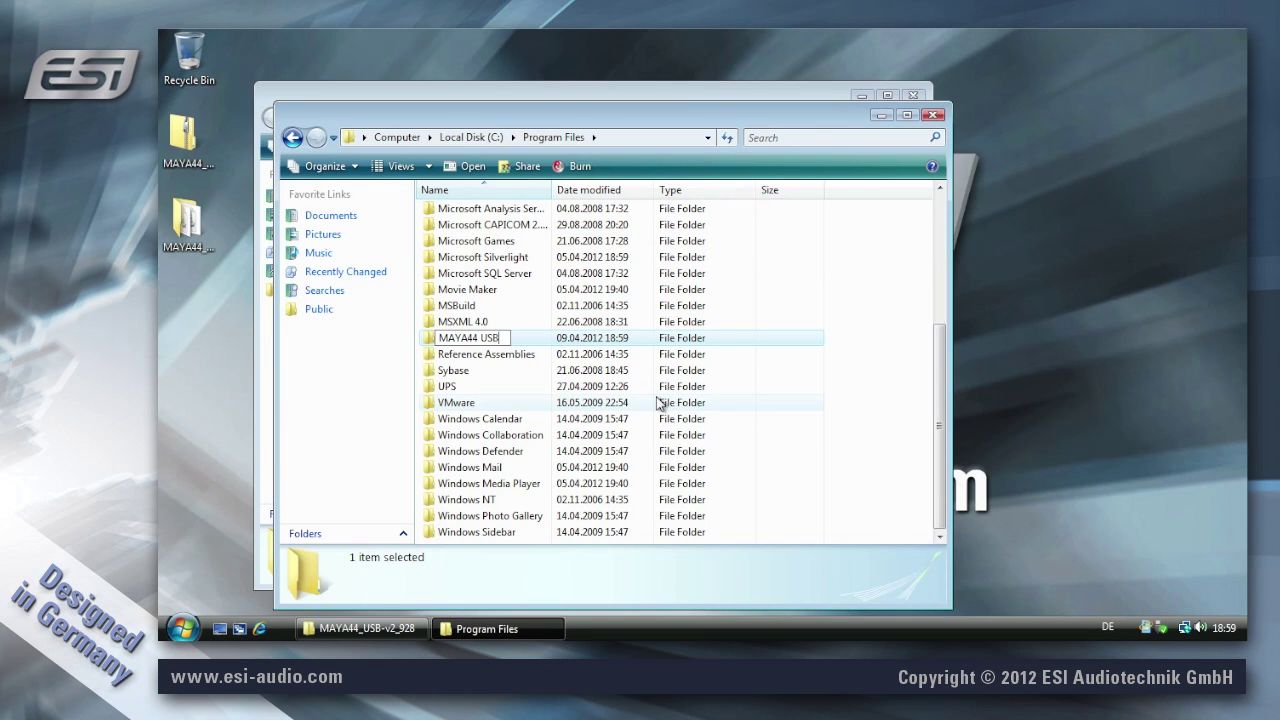
key("Return")
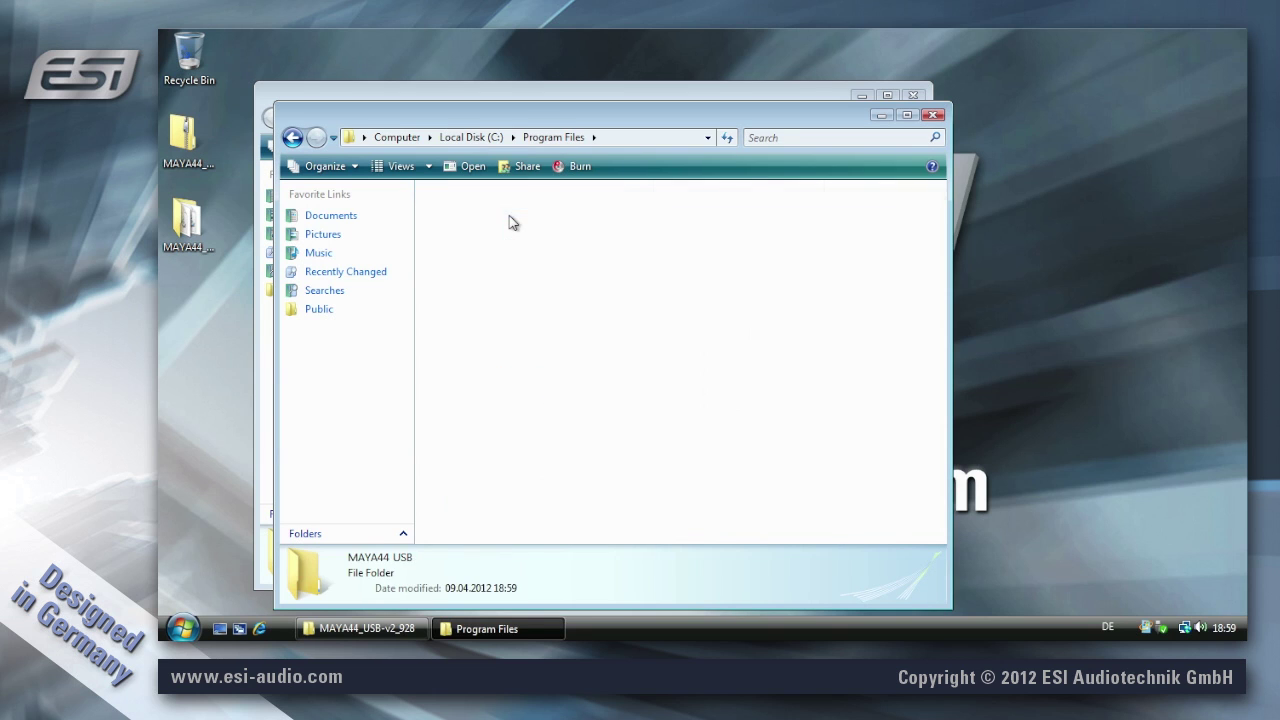
Paste Maya44Panel into the empty MAYA44 USB folder, approving both permission prompts.
right_click(666, 308)
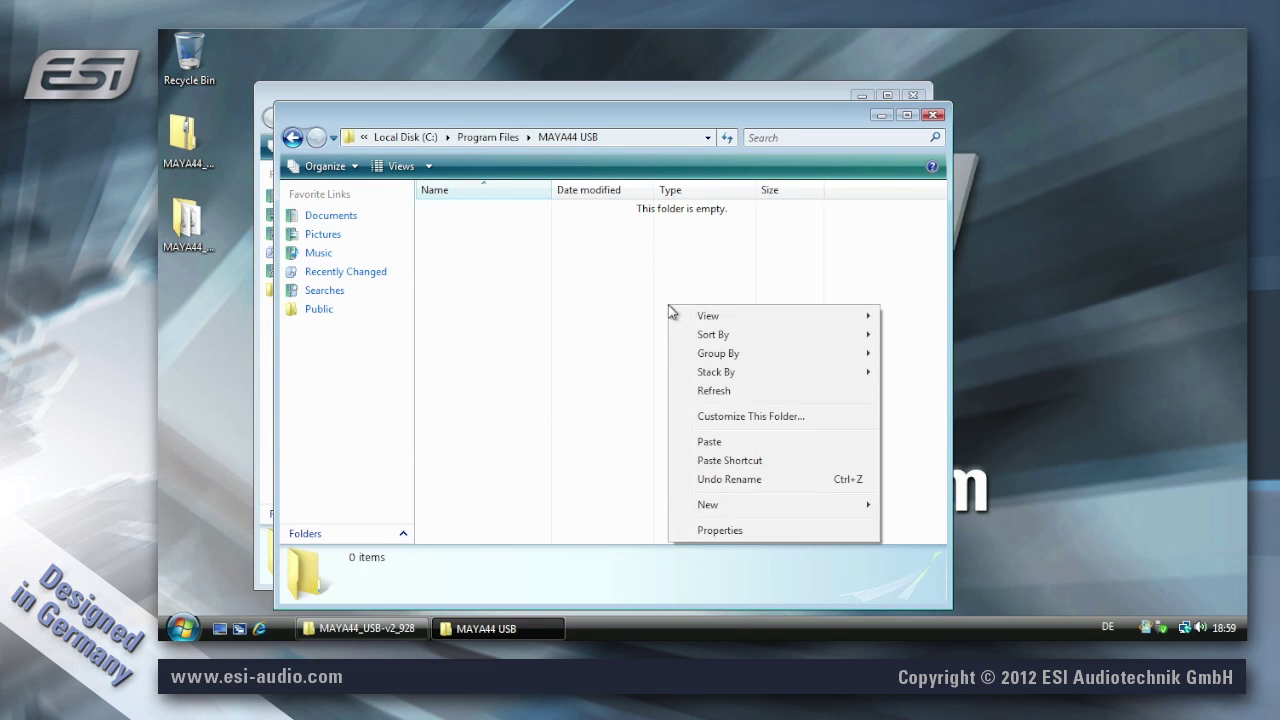
left_click(710, 442)
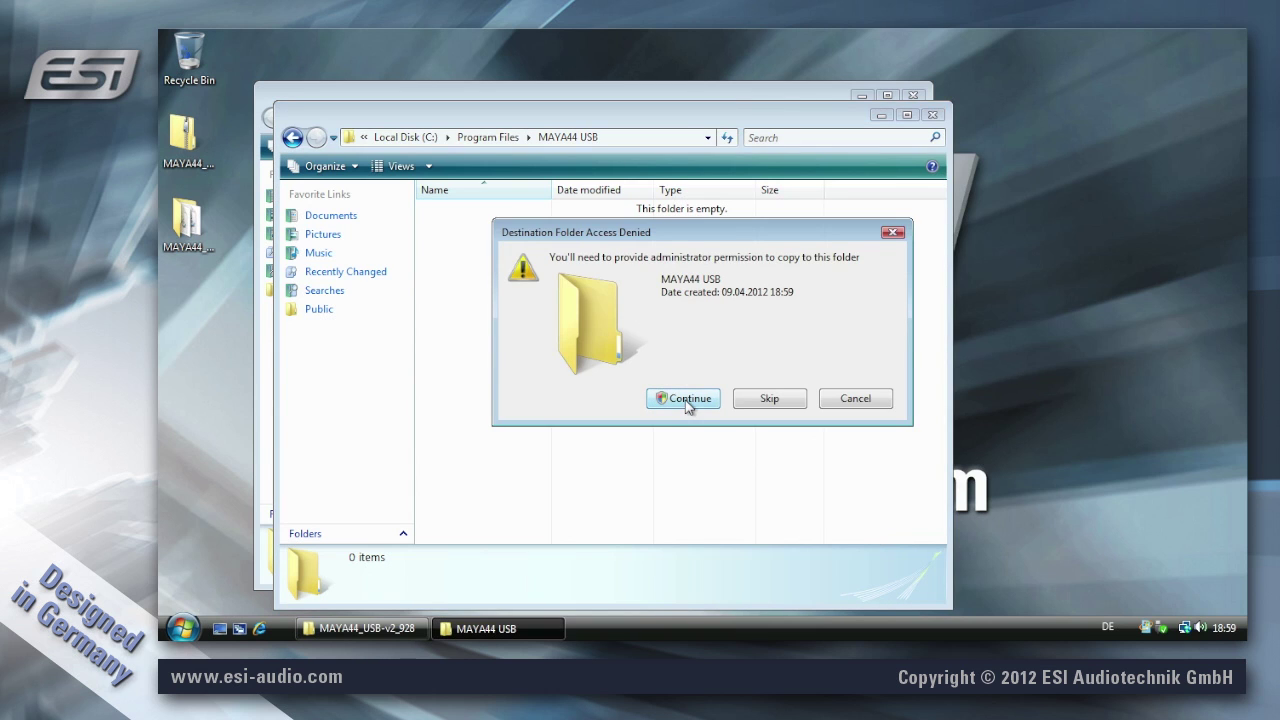
left_click(686, 399)
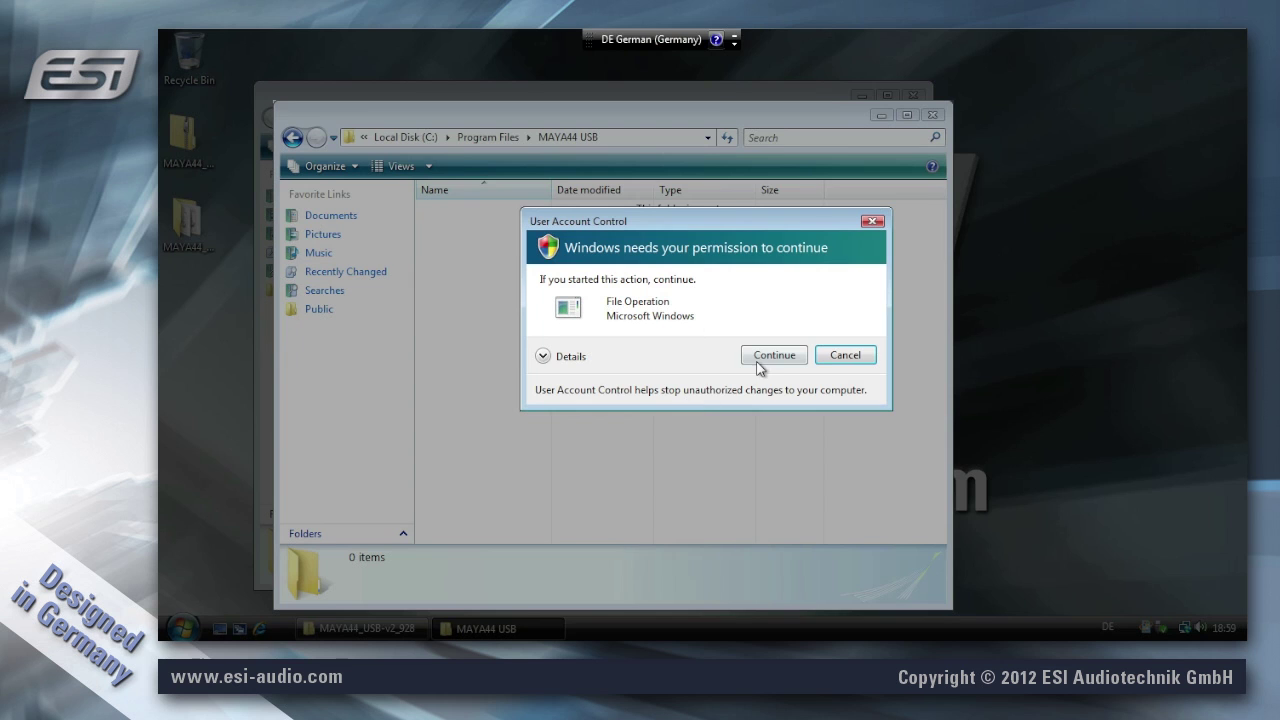
left_click(757, 360)
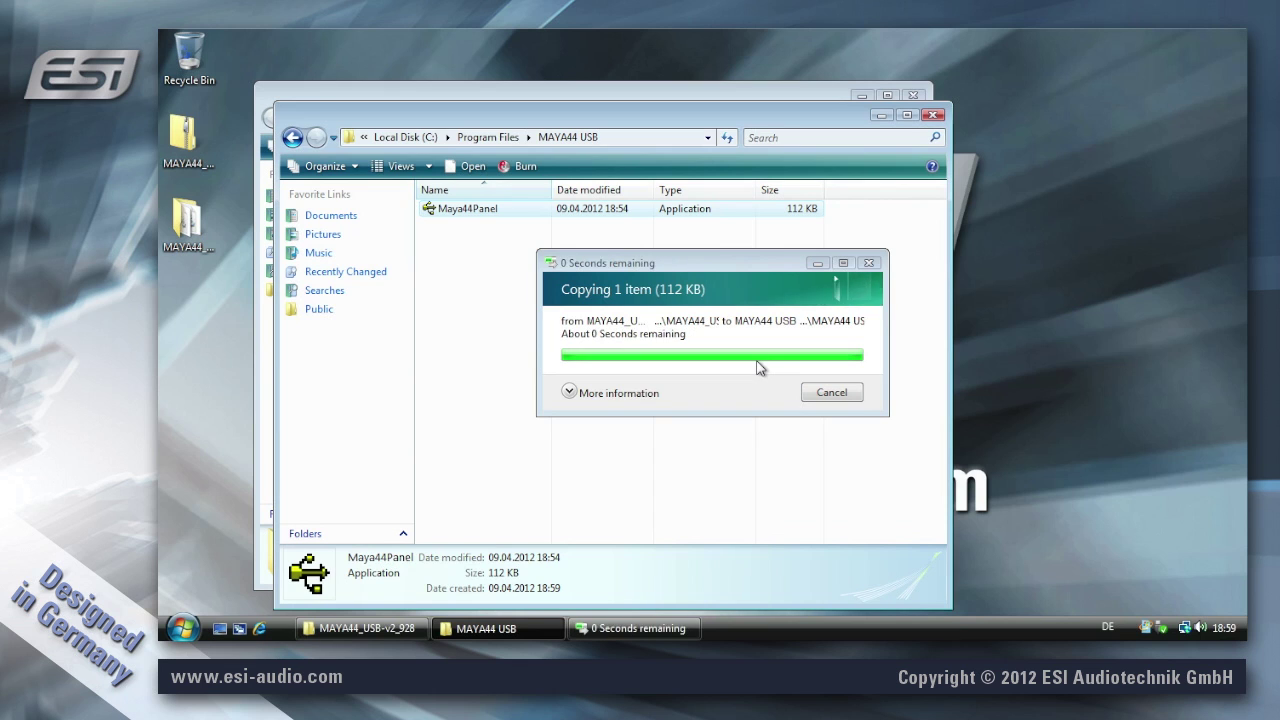
left_click(492, 237)
Create a shortcut to the copied Maya44Panel and place it on the desktop.
right_click(482, 213)
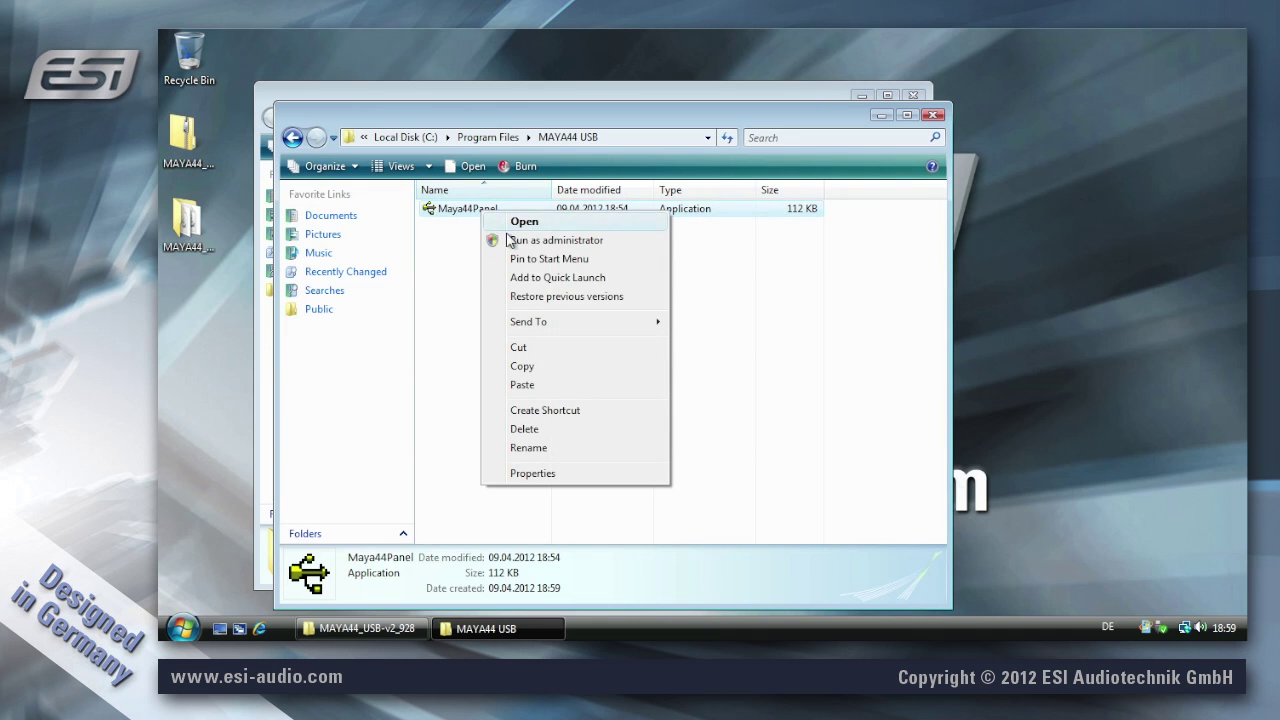
left_click(577, 410)
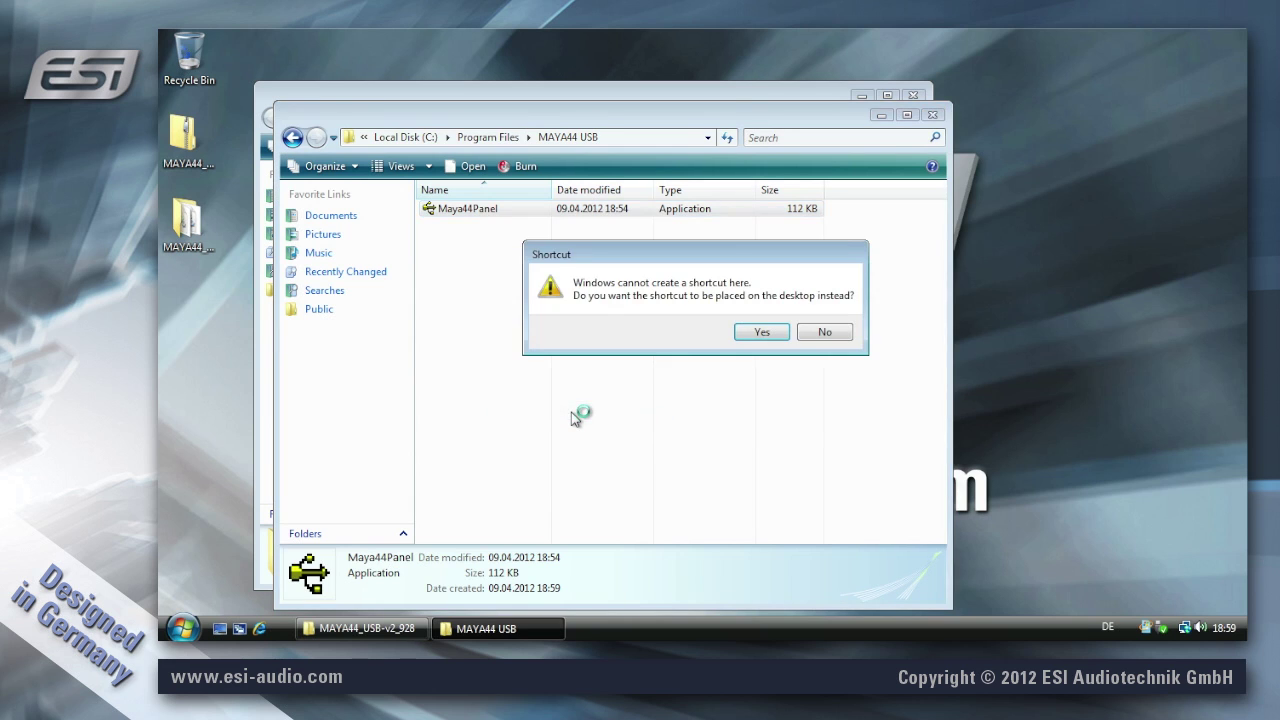
left_click(752, 332)
Rename the desktop shortcut to 'MAYA44 USB Panel' and close both Explorer windows.
left_click(197, 345)
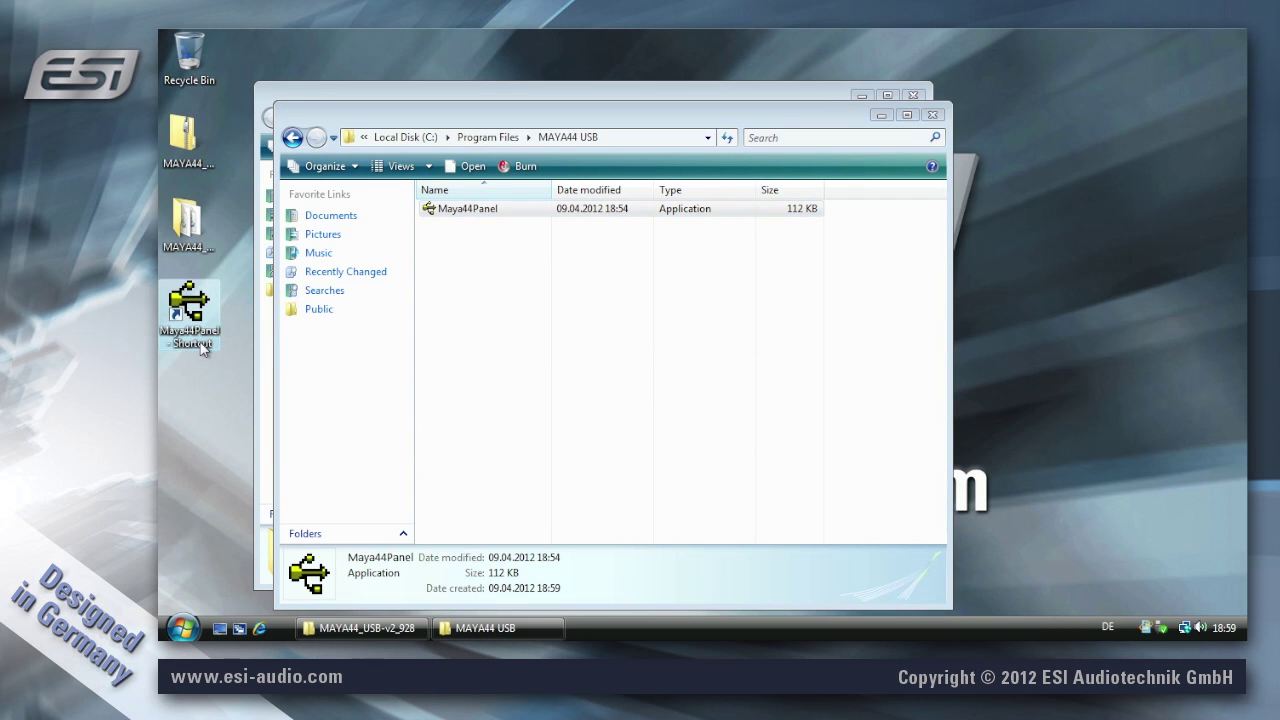
left_click(200, 345)
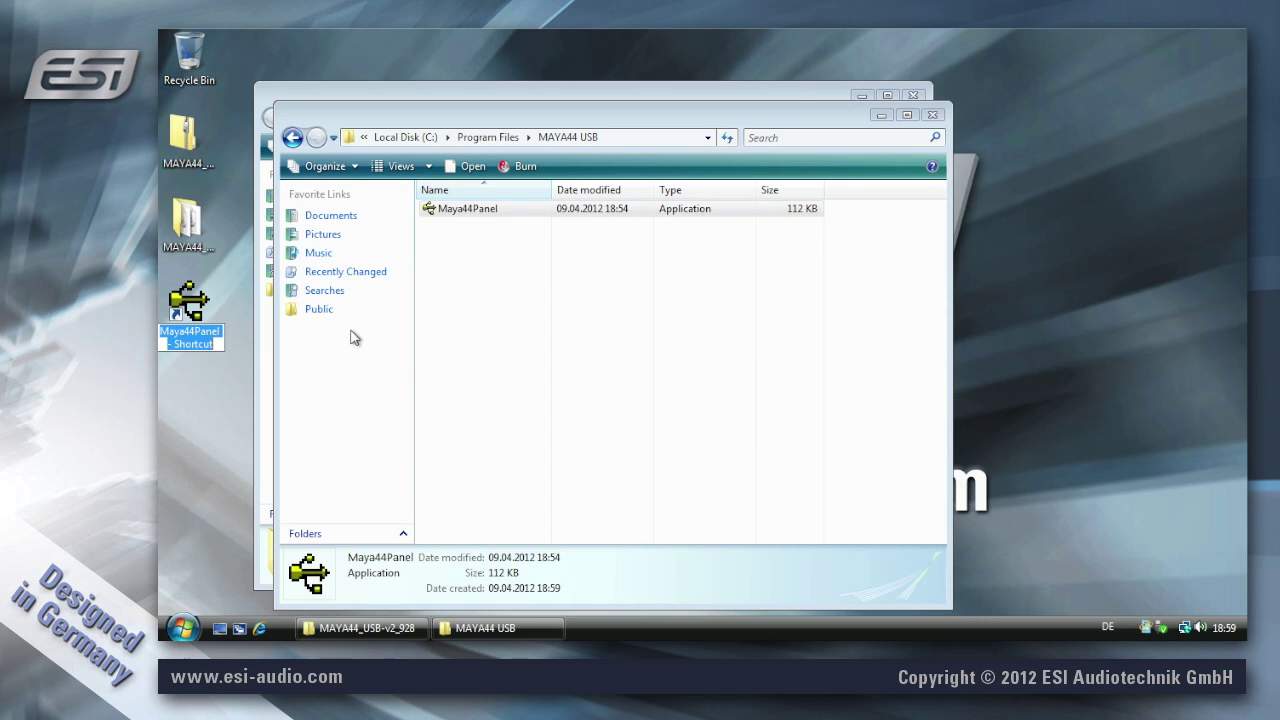
type("MAYA44 USB")
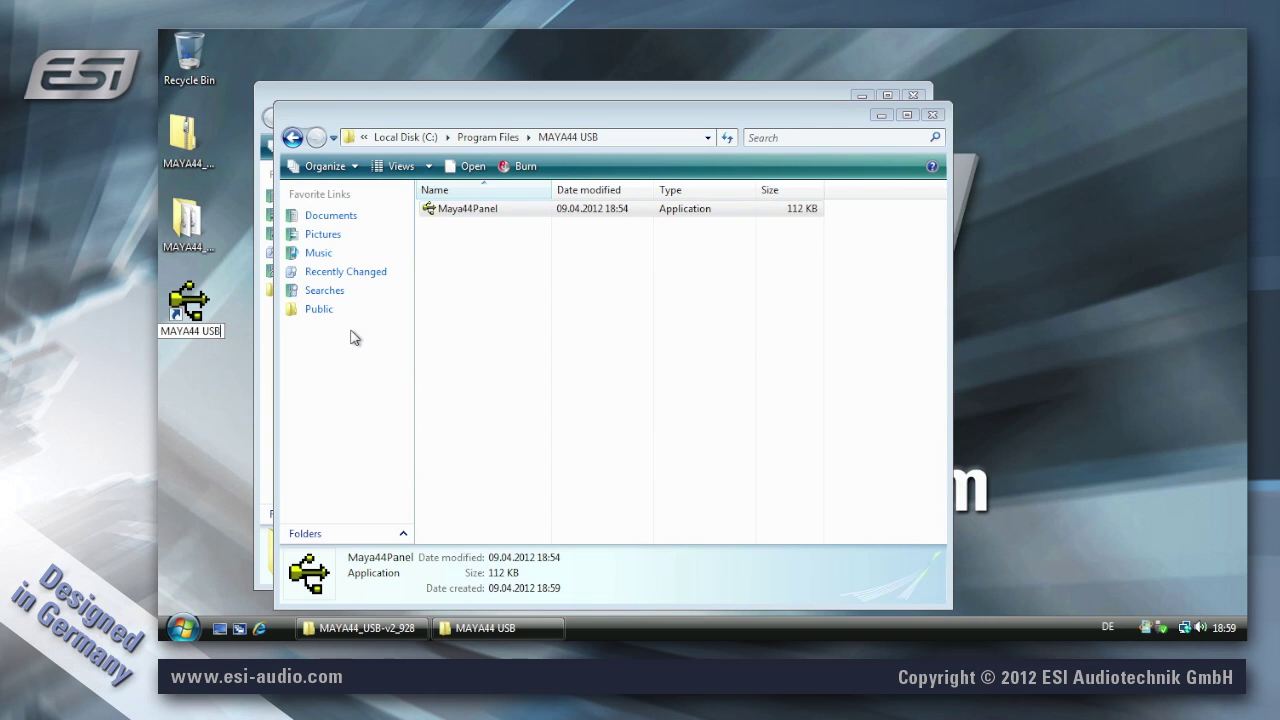
type(" Panel")
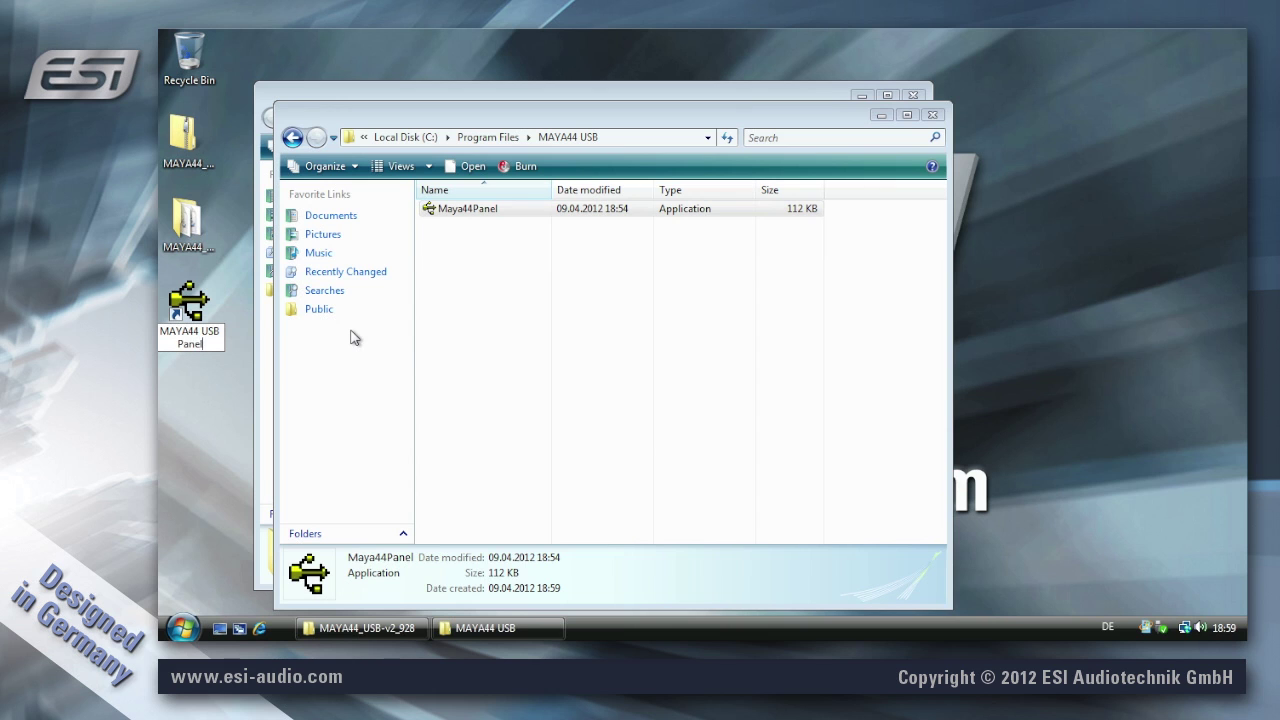
key("Return")
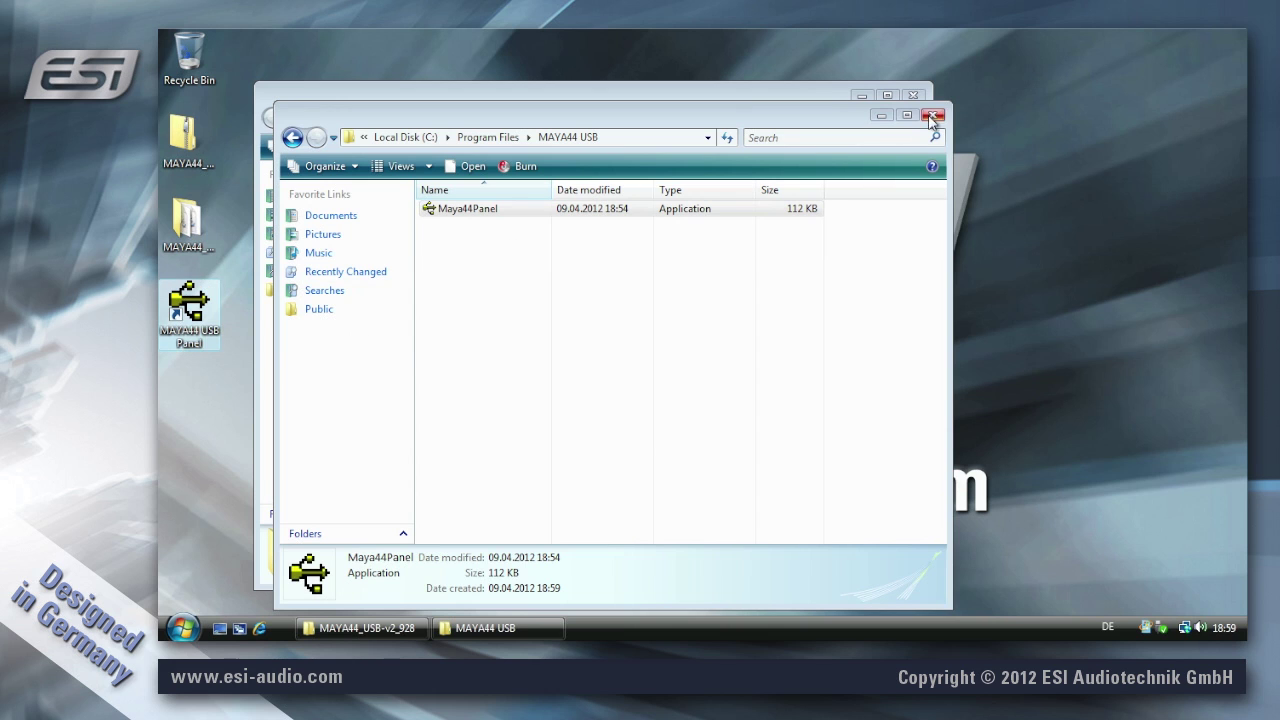
left_click(932, 114)
left_click(913, 95)
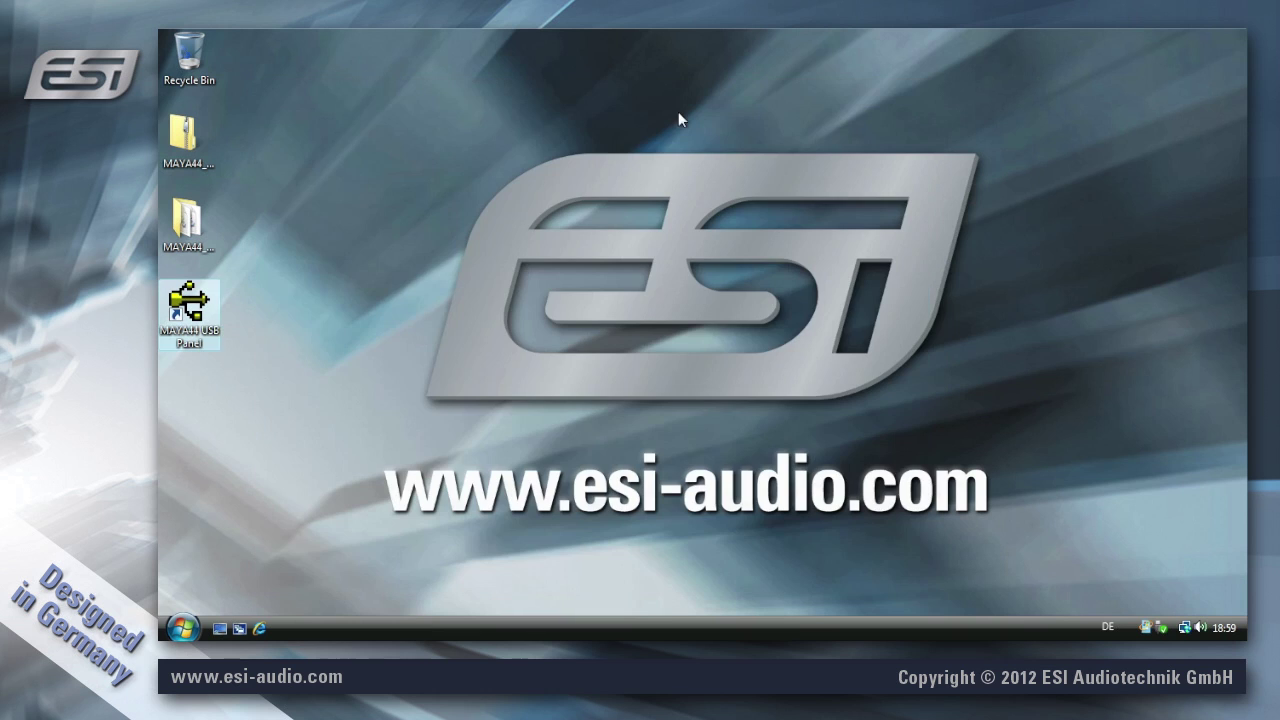
Launch Maya44Panel from its desktop shortcut, turning off the 'Always ask before opening' warning, then center its window.
double_click(194, 322)
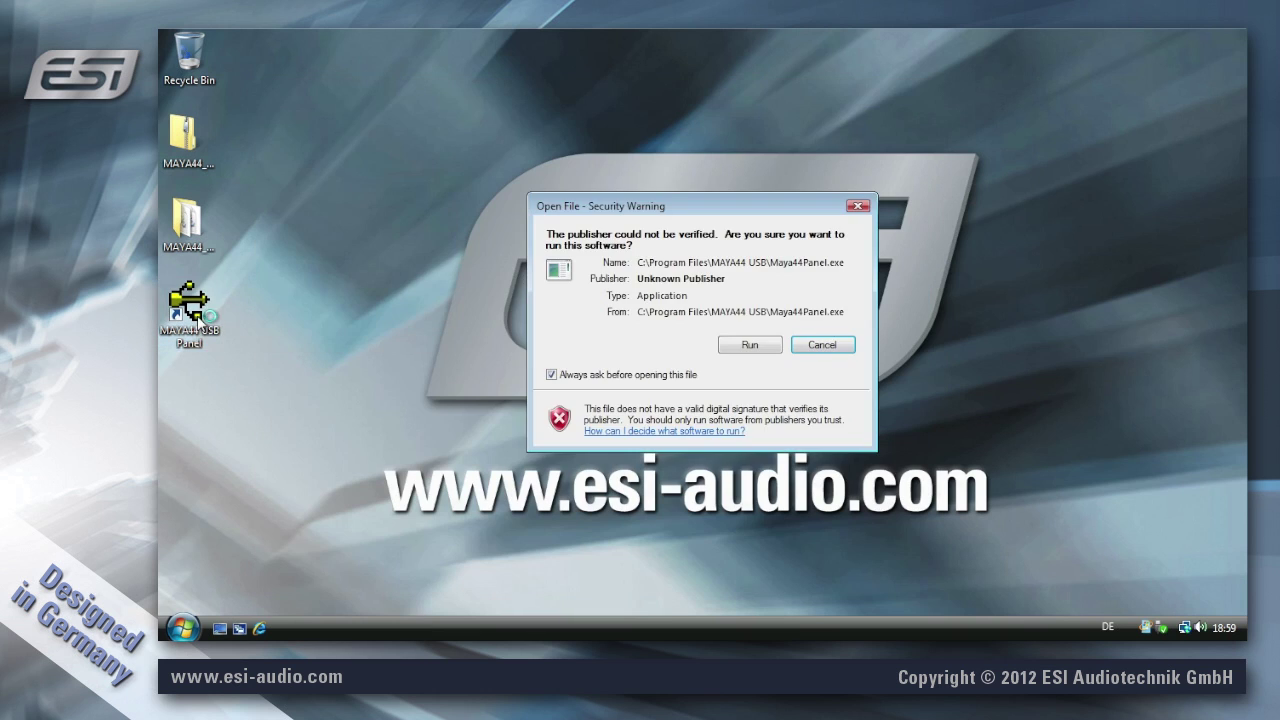
left_click(551, 374)
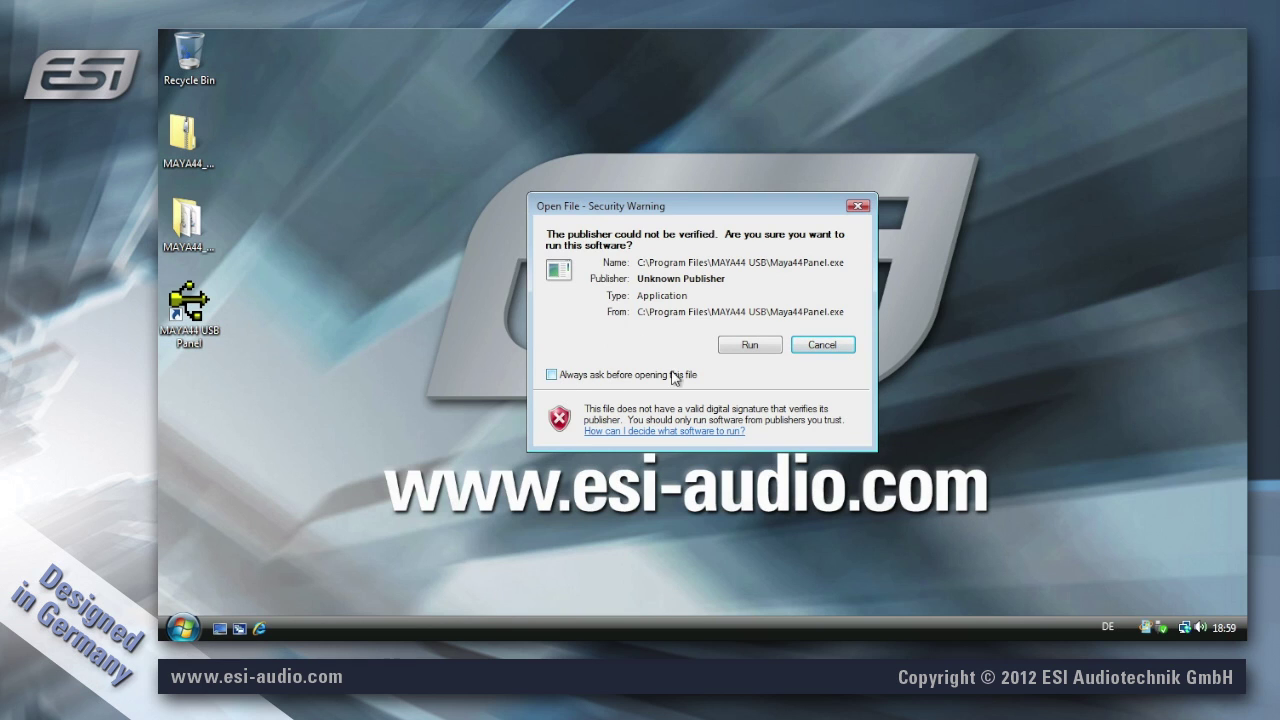
left_click(750, 348)
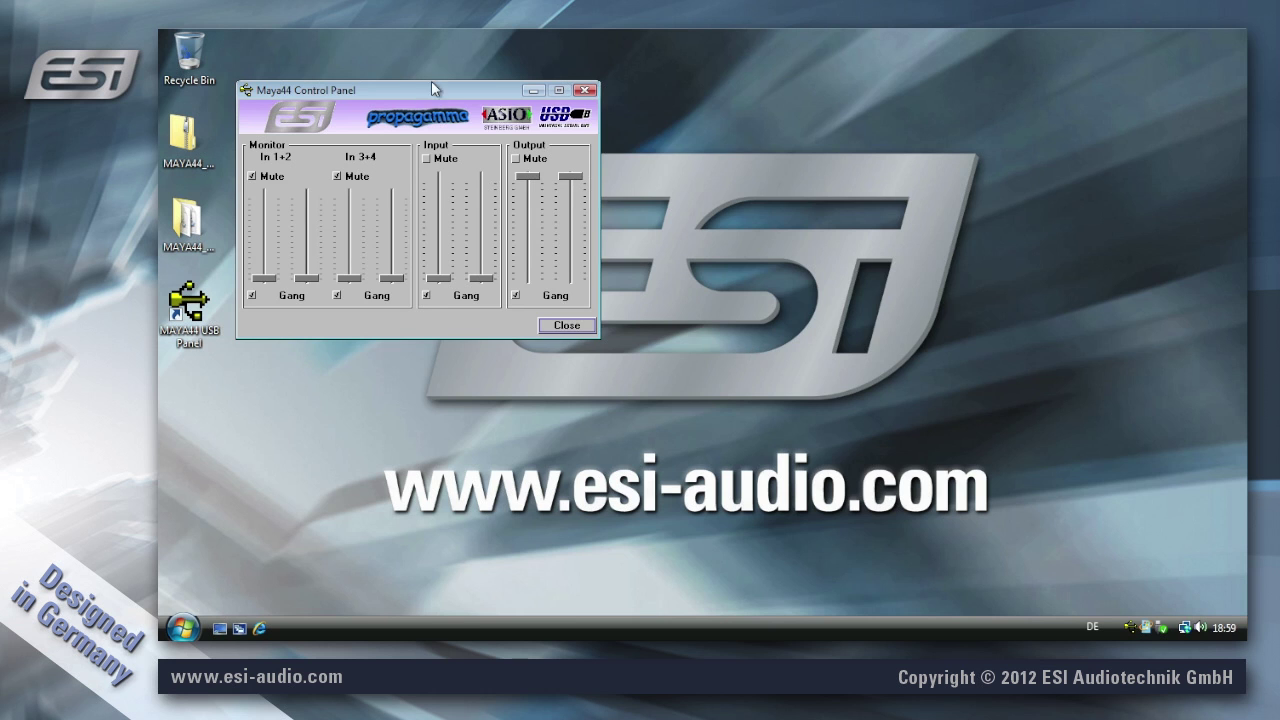
left_click_drag(431, 88, 824, 177)
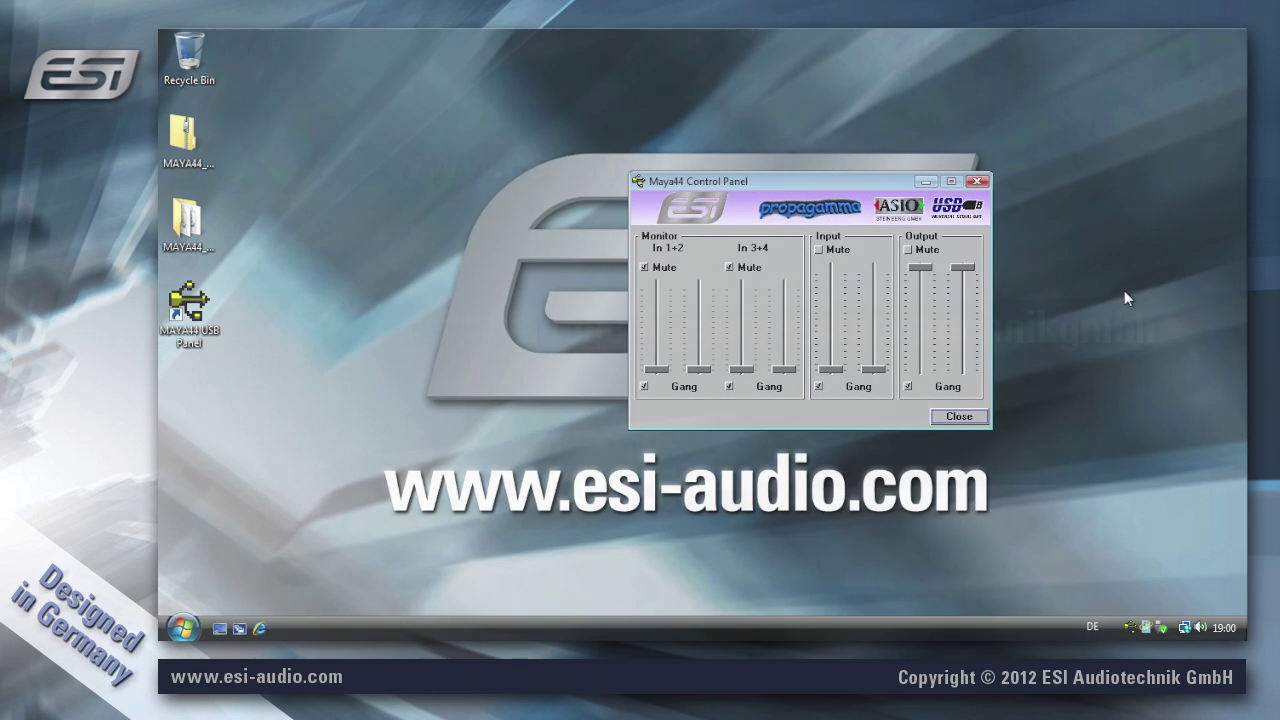